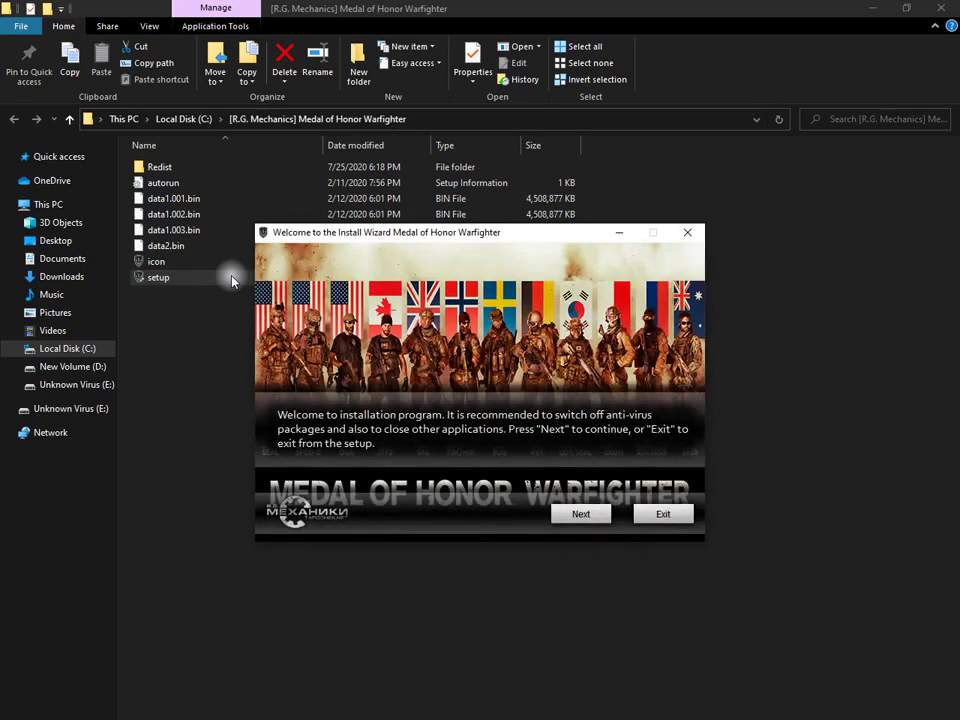
Go through the Medal of Honor Warfighter setup wizard, keeping the default Start menu folder, and start the installation.
left_click(577, 510)
left_click(579, 514)
key("y")
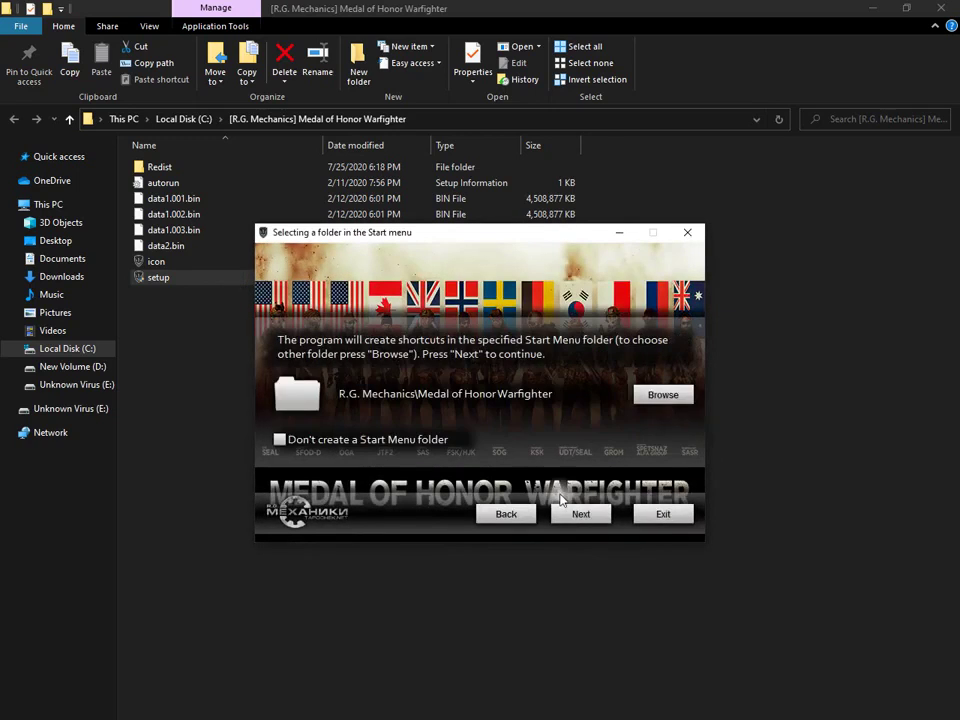
left_click(572, 514)
left_click(577, 514)
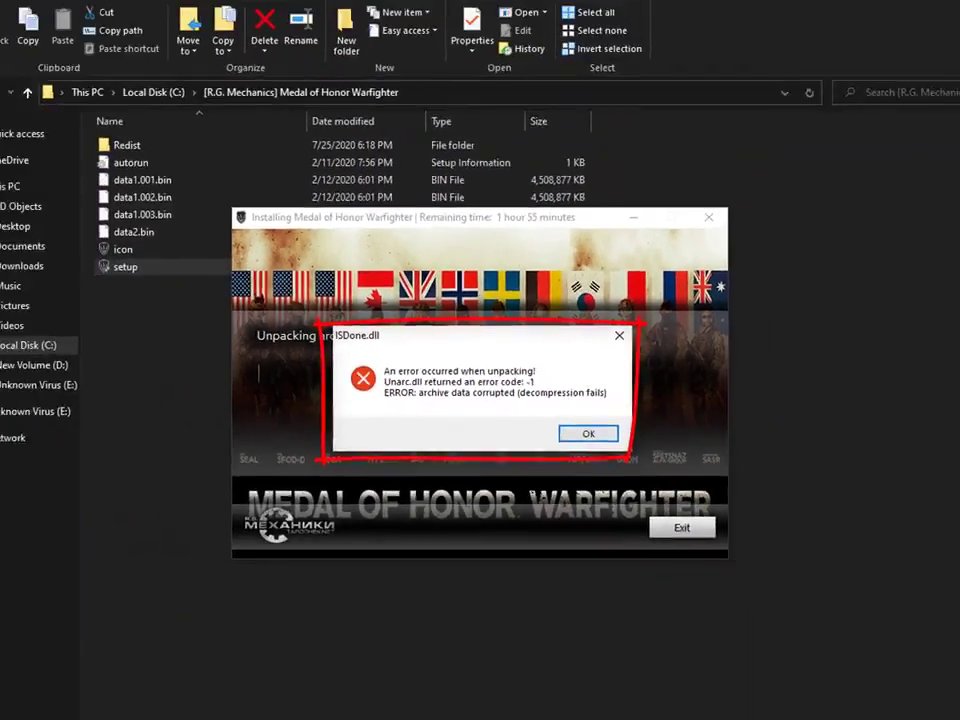
Dismiss the ISDone.dll unpacking error and close the Medal of Honor Warfighter installer.
left_click(725, 300)
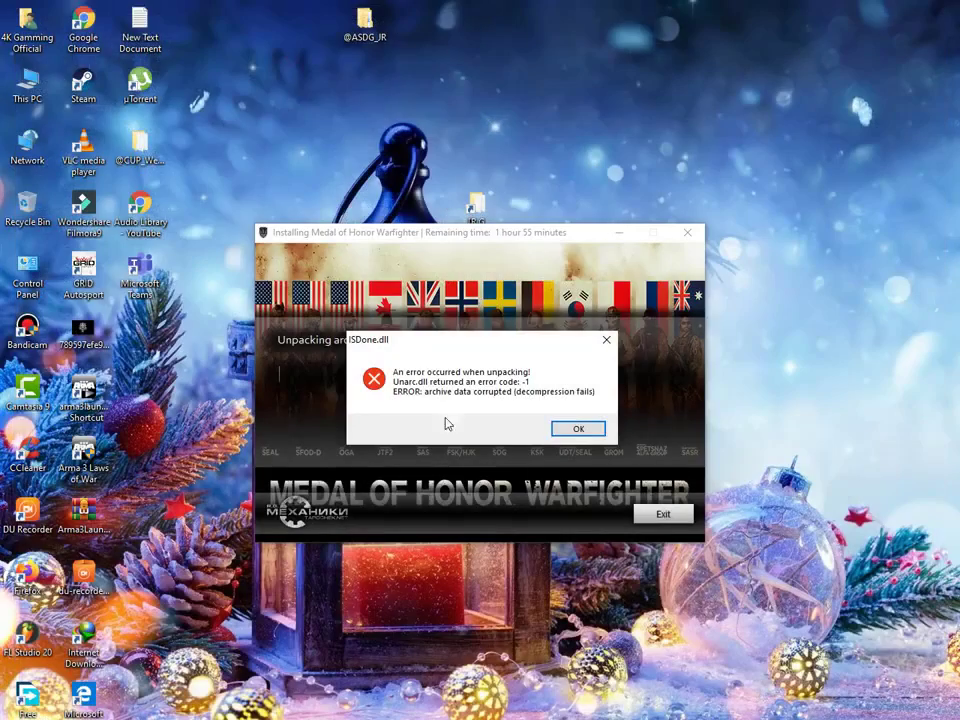
left_click_drag(449, 344, 444, 250)
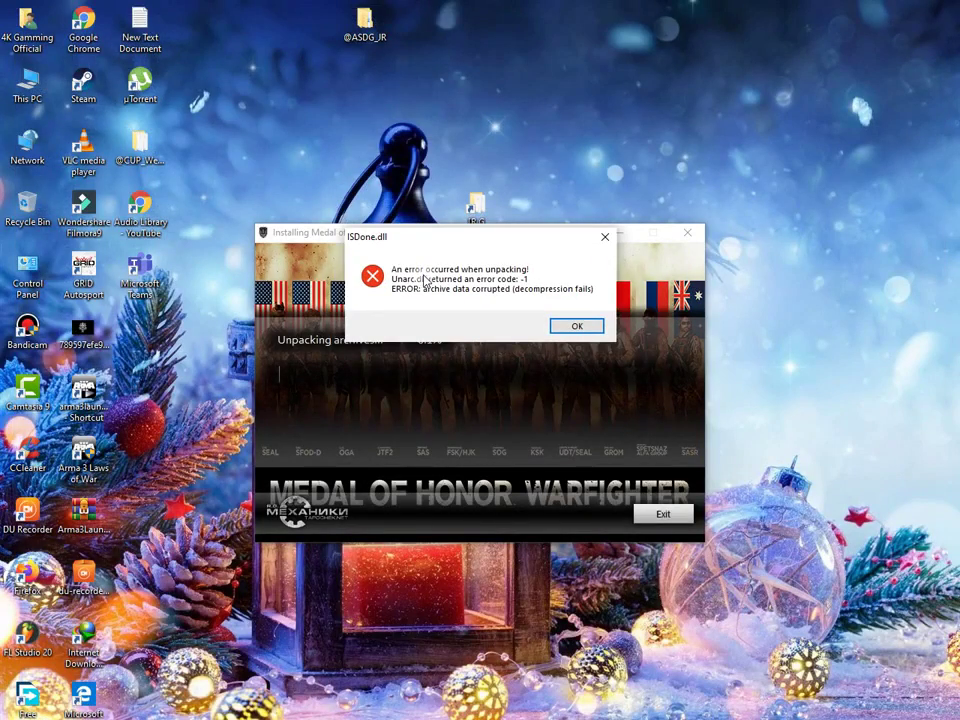
left_click(576, 327)
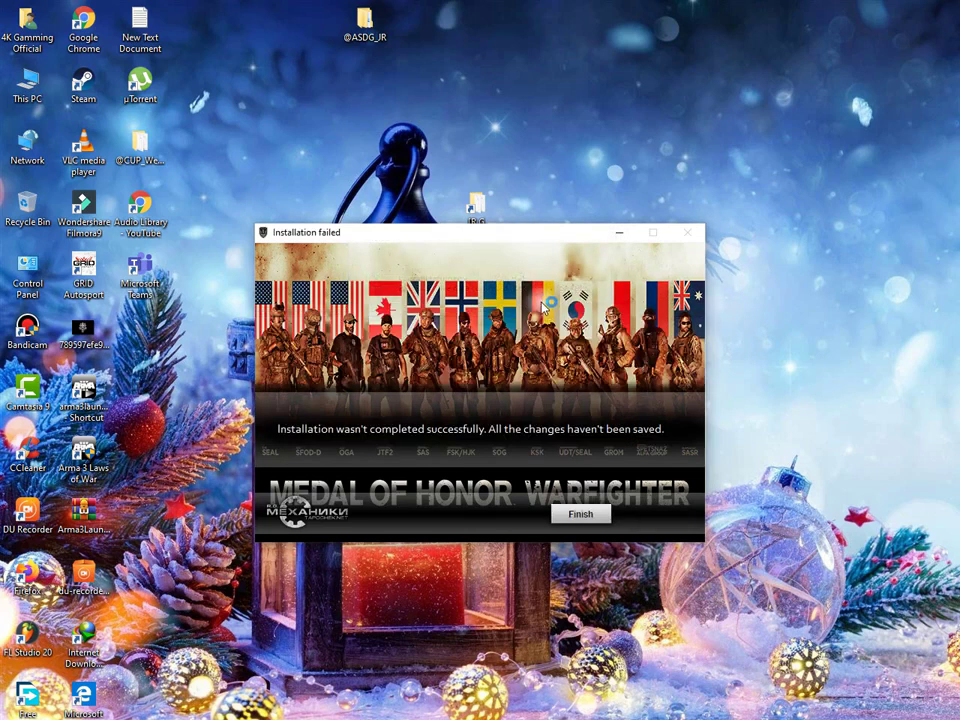
left_click(580, 514)
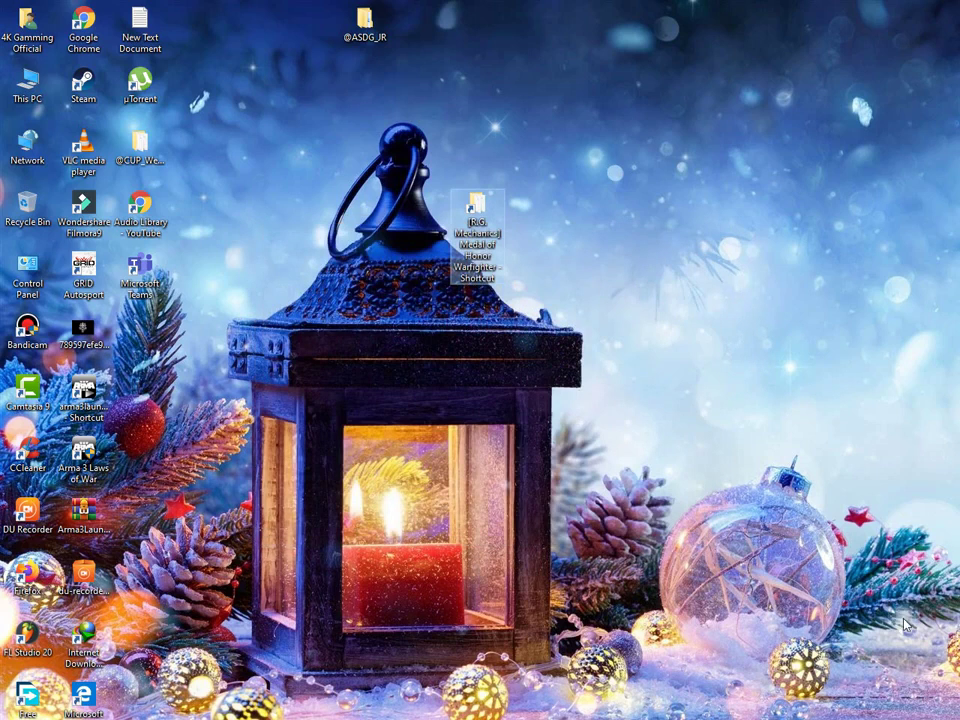
Open the virus and threat protection settings in Windows Security and turn off Real-time protection.
left_click(810, 719)
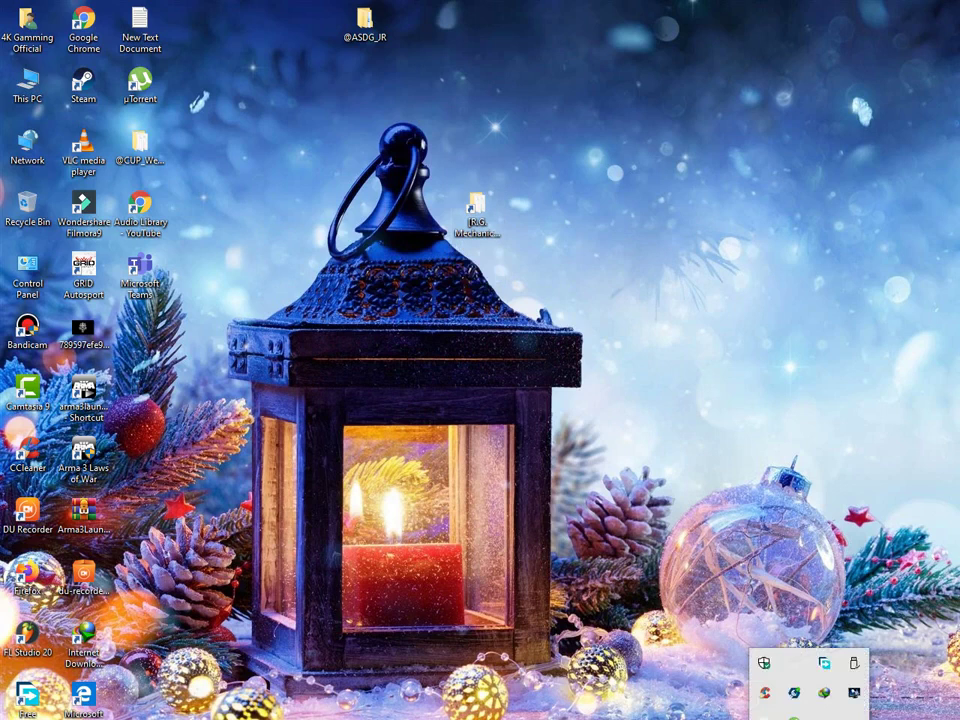
left_click(764, 666)
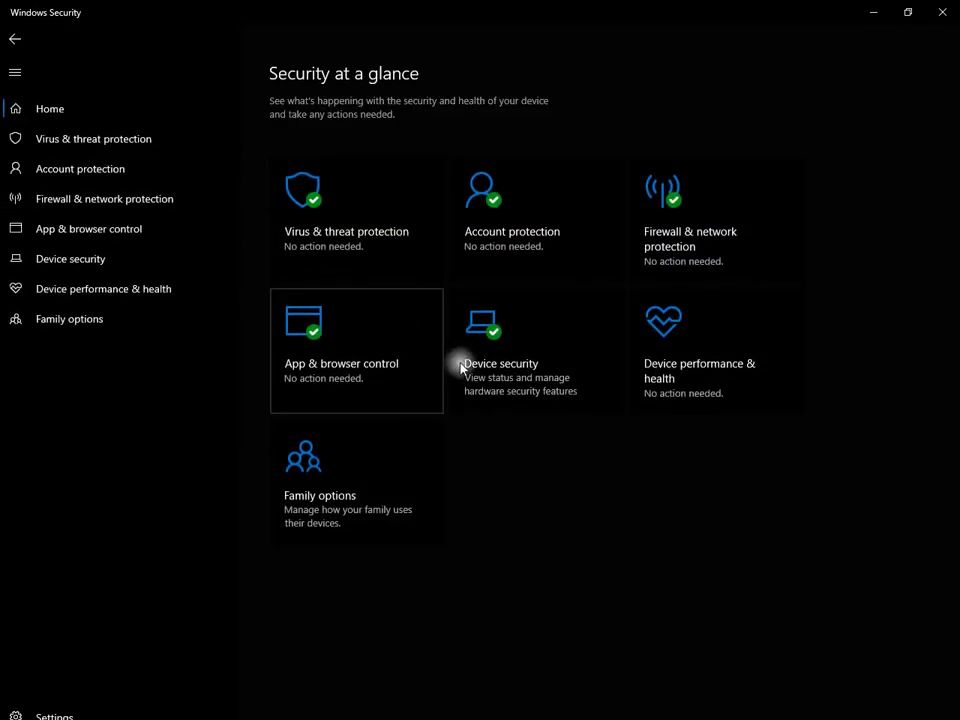
left_click(362, 237)
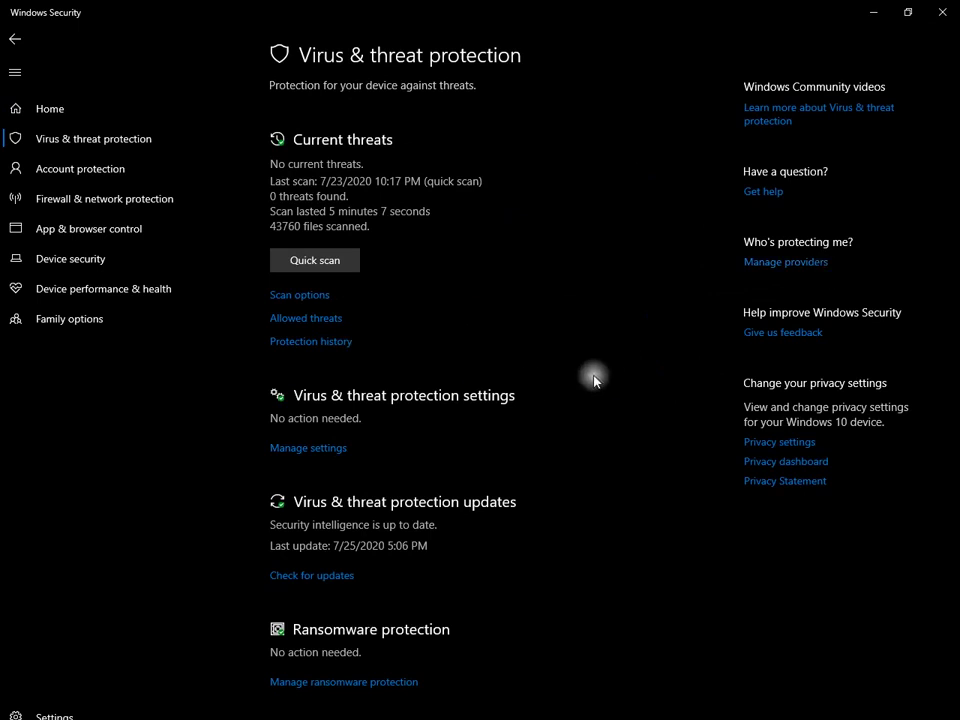
left_click(307, 447)
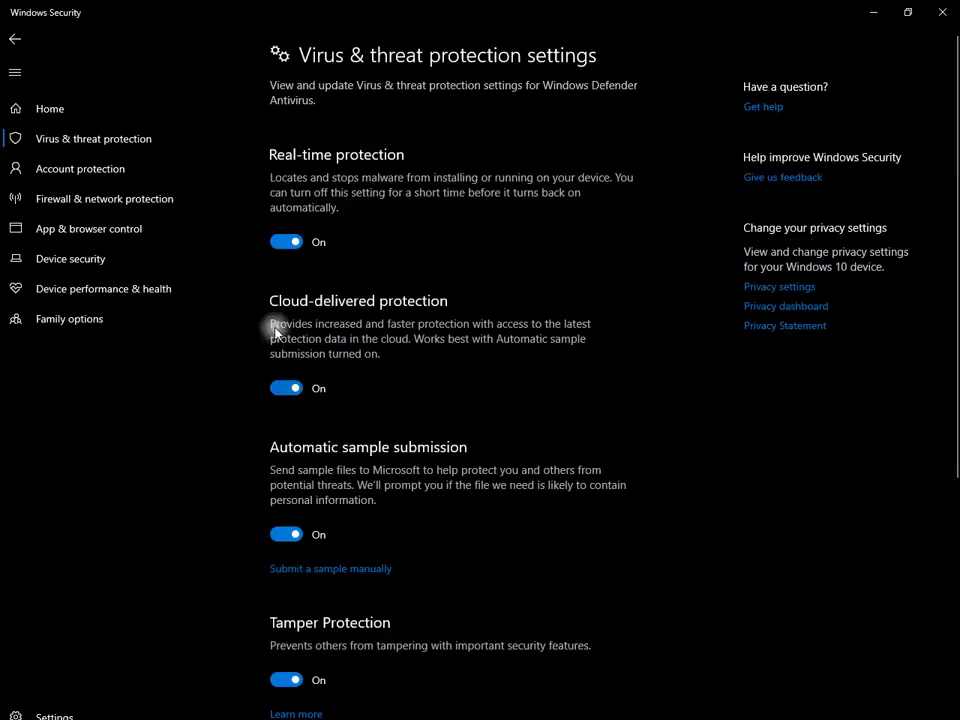
left_click(285, 242)
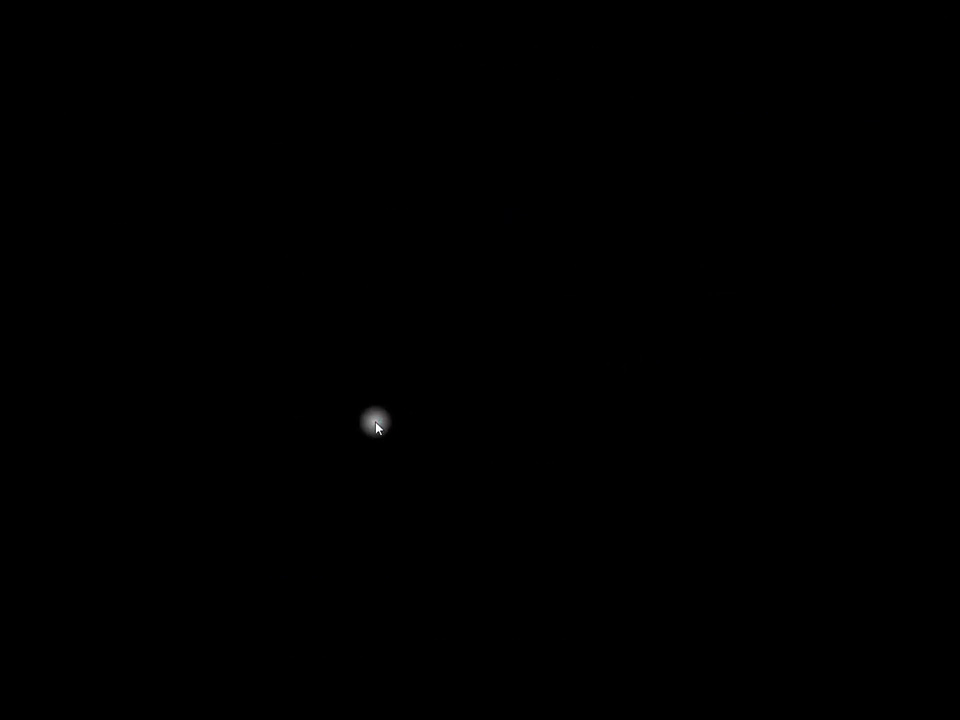
key("alt+y")
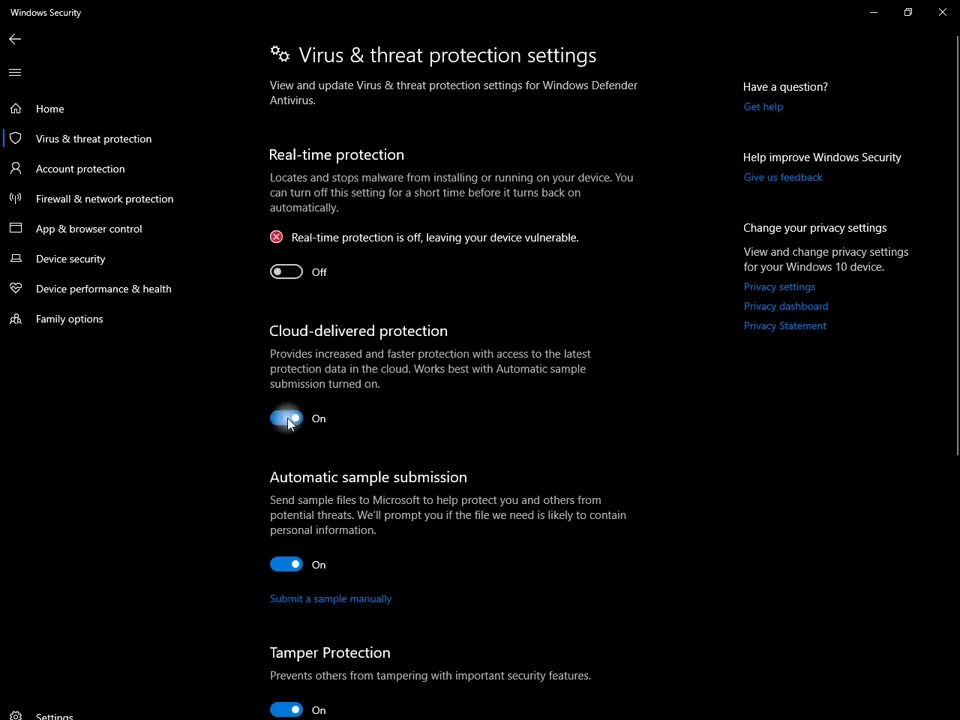
Turn off Cloud-delivered protection, Automatic sample submission and Tamper Protection.
left_click(288, 420)
left_click(290, 594)
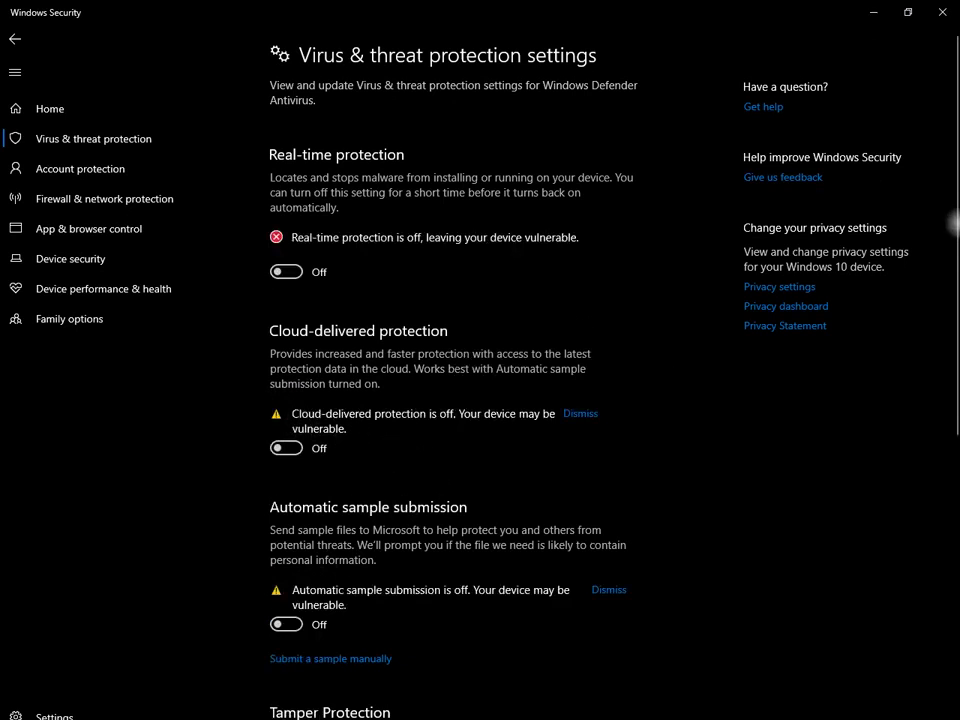
scroll(451, 563, "down", 5)
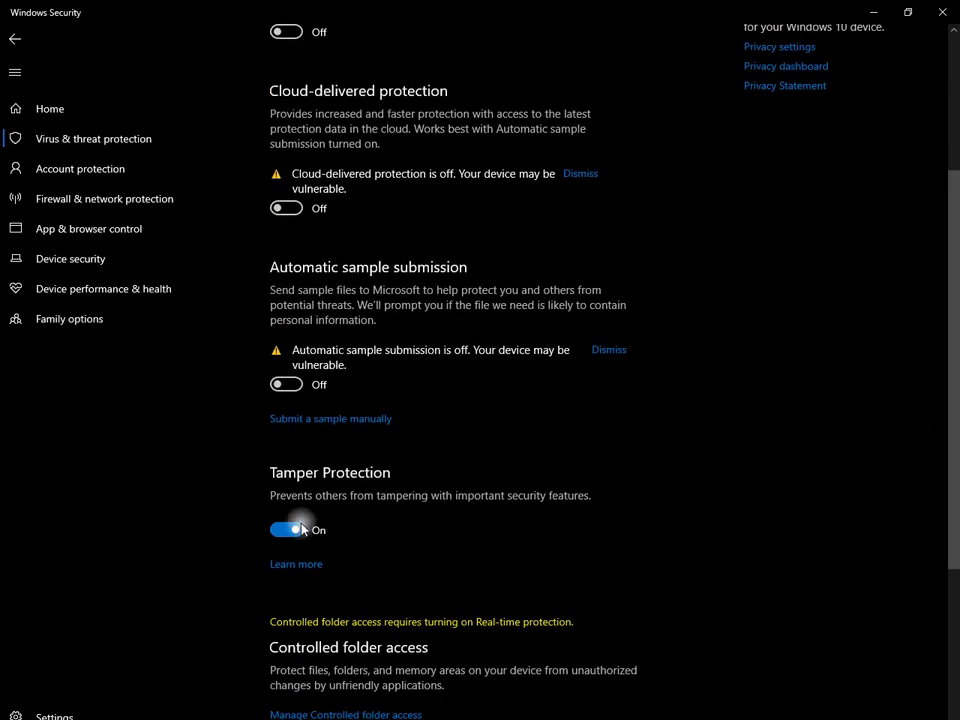
left_click(290, 529)
scroll(812, 238, "up", 5)
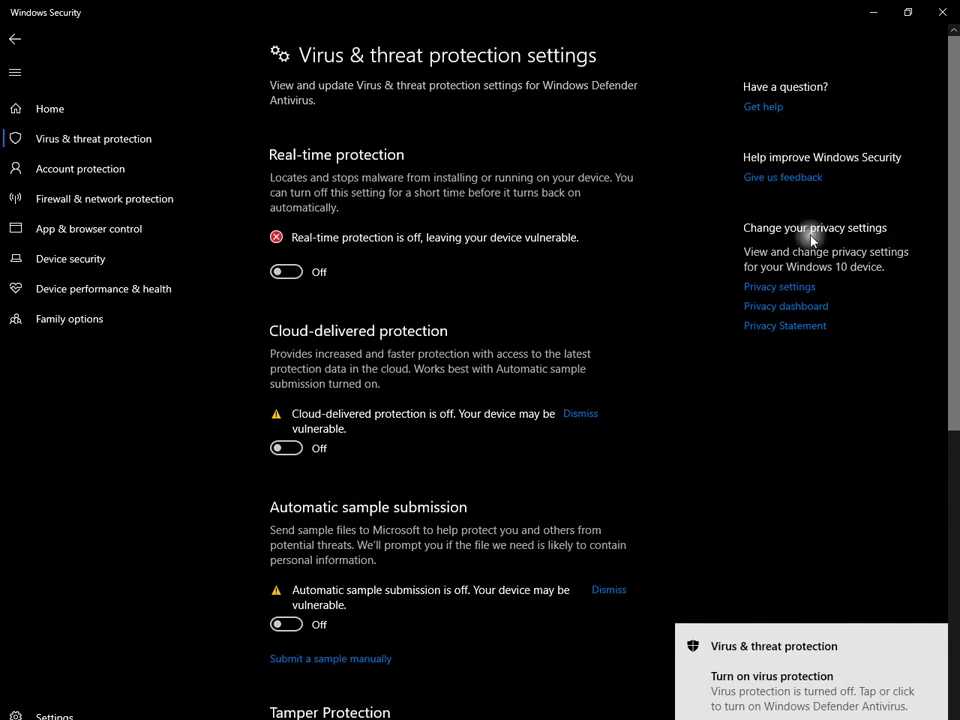
Turn off Windows Defender Firewall for the domain network and return to the firewall overview.
left_click(188, 195)
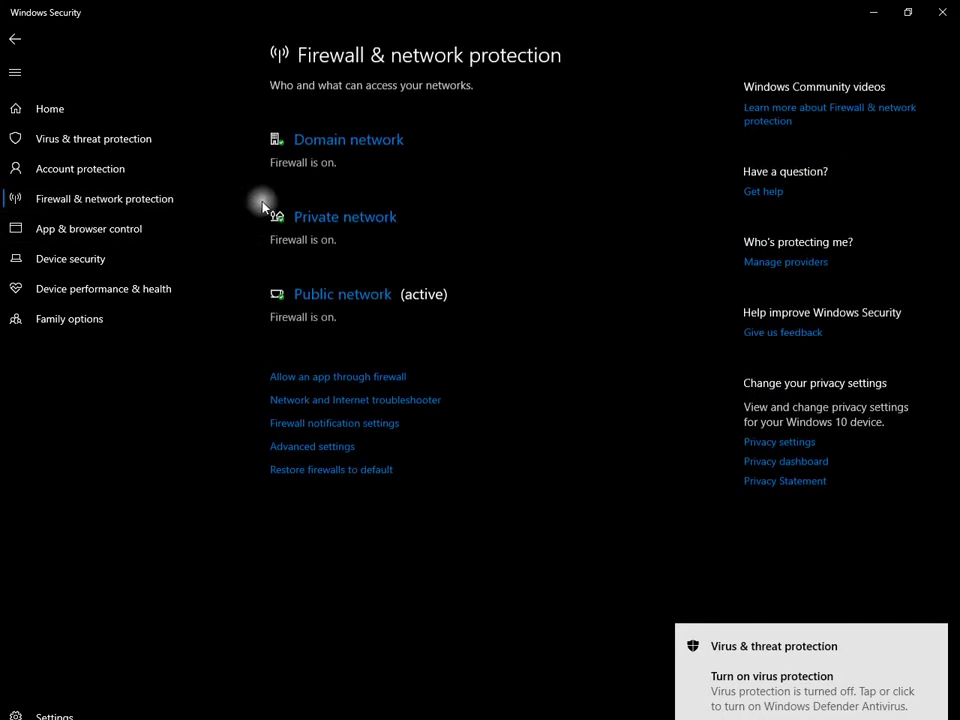
left_click(351, 146)
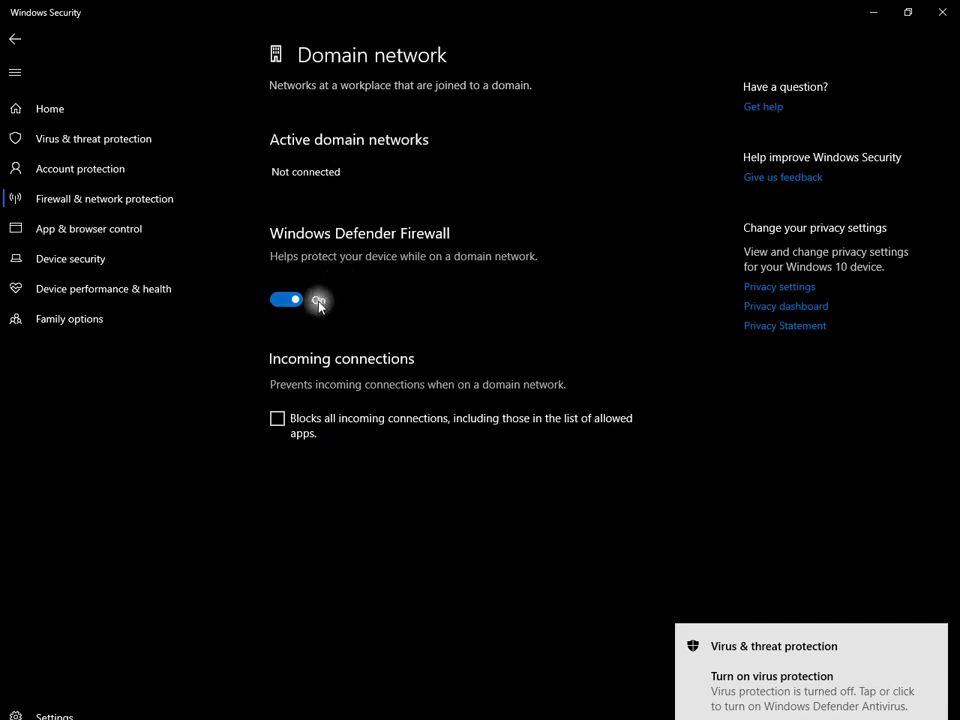
left_click(282, 302)
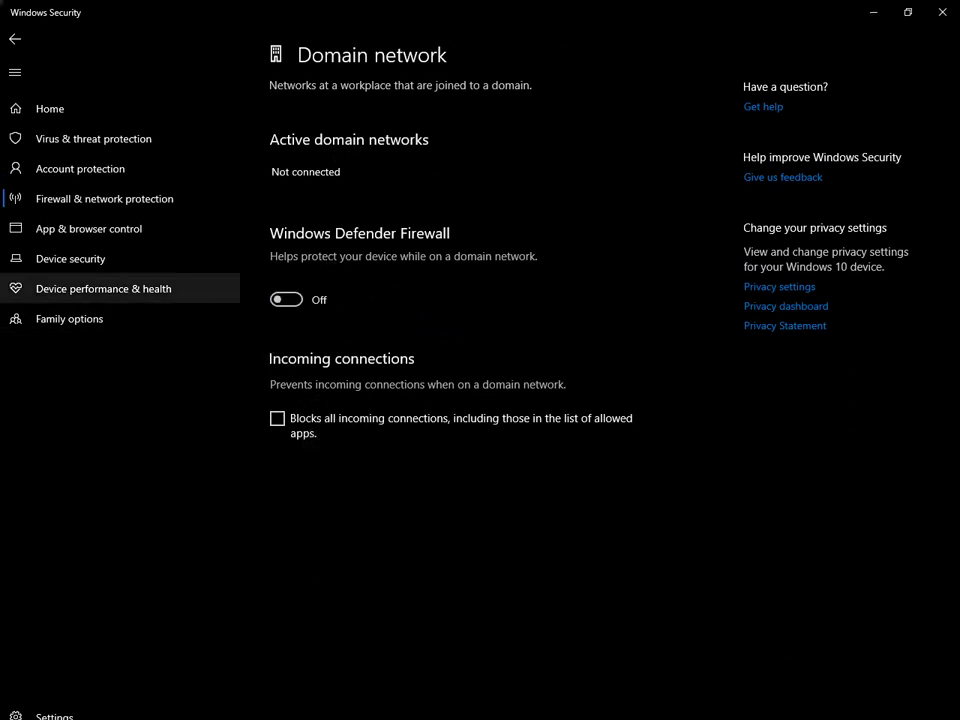
left_click(14, 38)
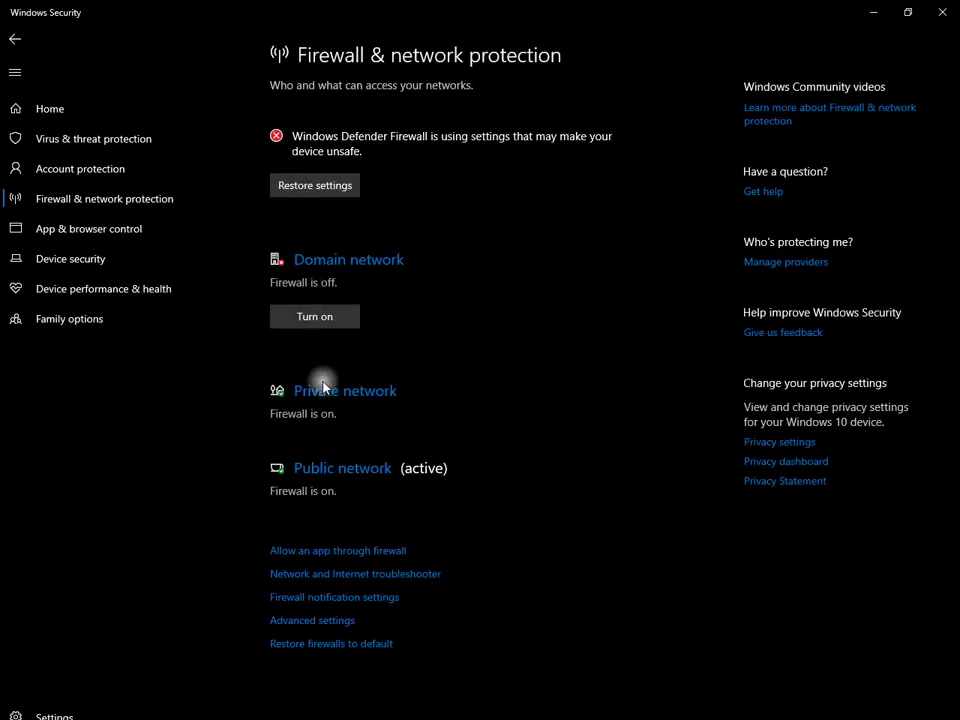
Turn off Windows Defender Firewall for the private network and return to the firewall overview.
left_click(326, 390)
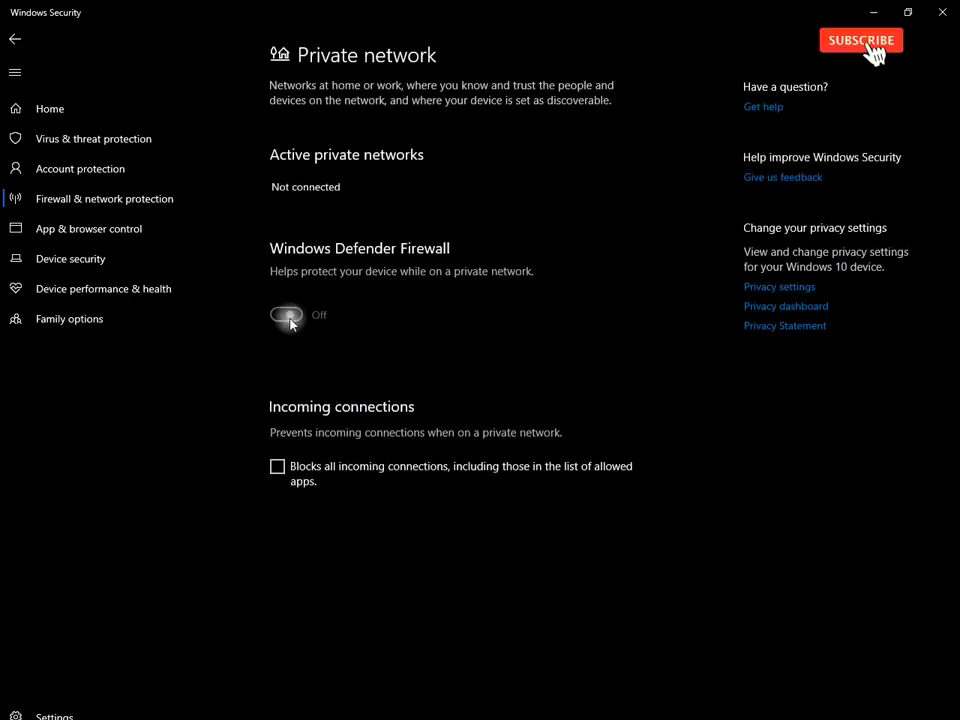
left_click(288, 318)
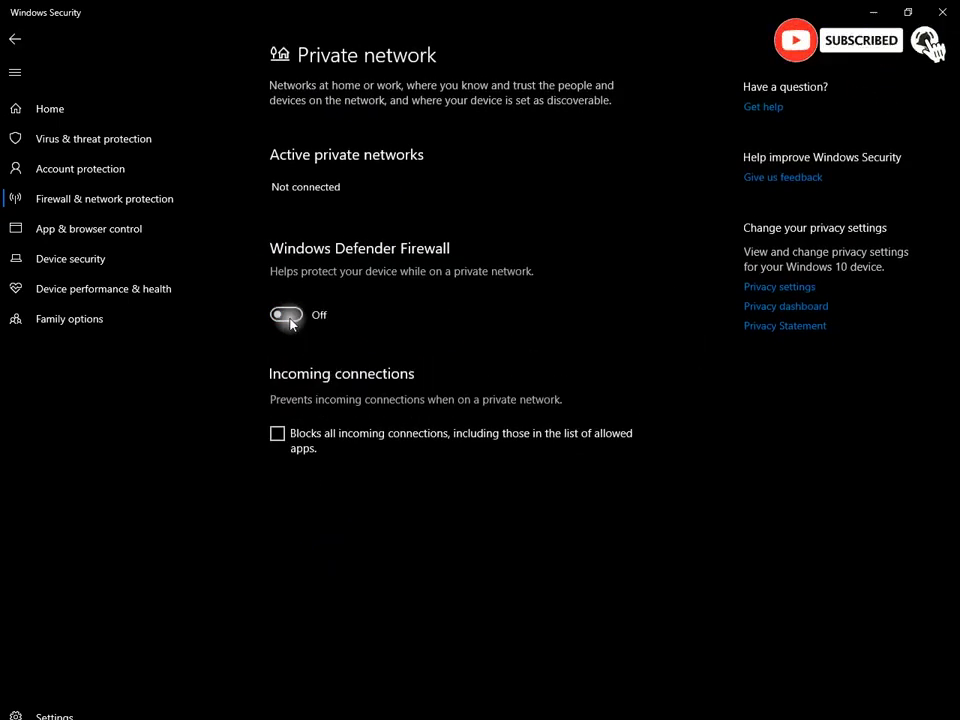
left_click(13, 37)
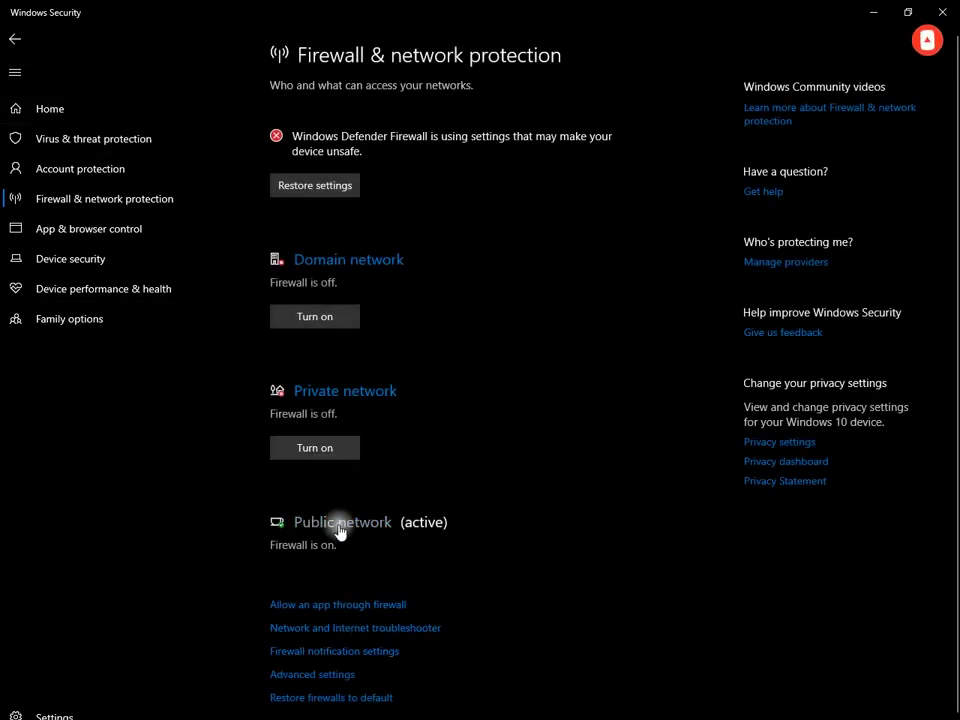
Turn off Windows Defender Firewall for the public network and close Windows Security.
left_click(339, 526)
left_click(280, 317)
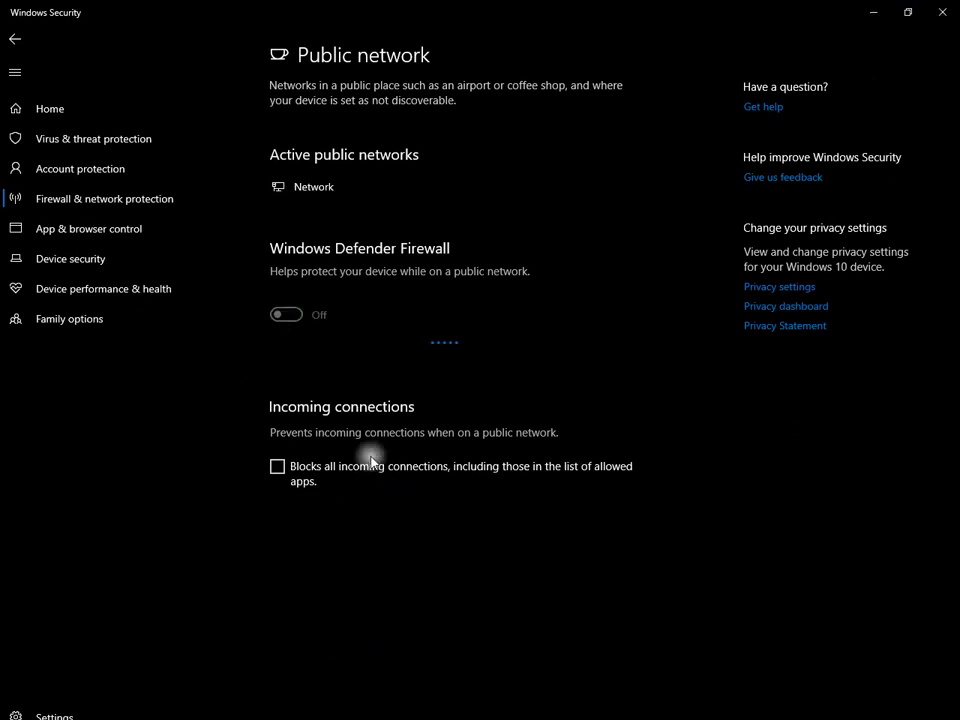
left_click(8, 40)
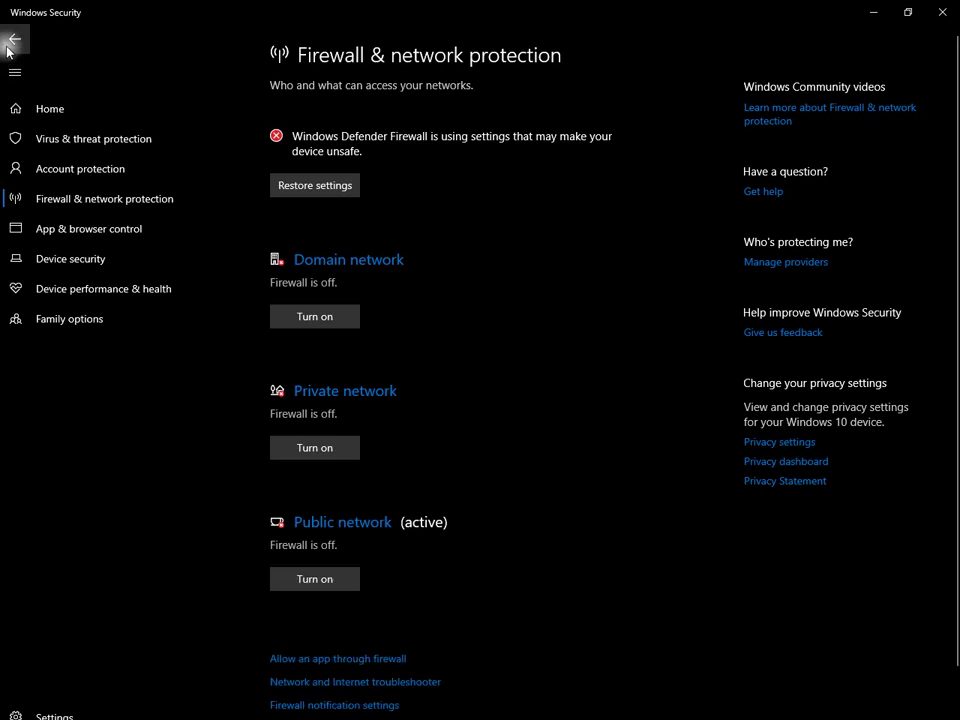
left_click(945, 12)
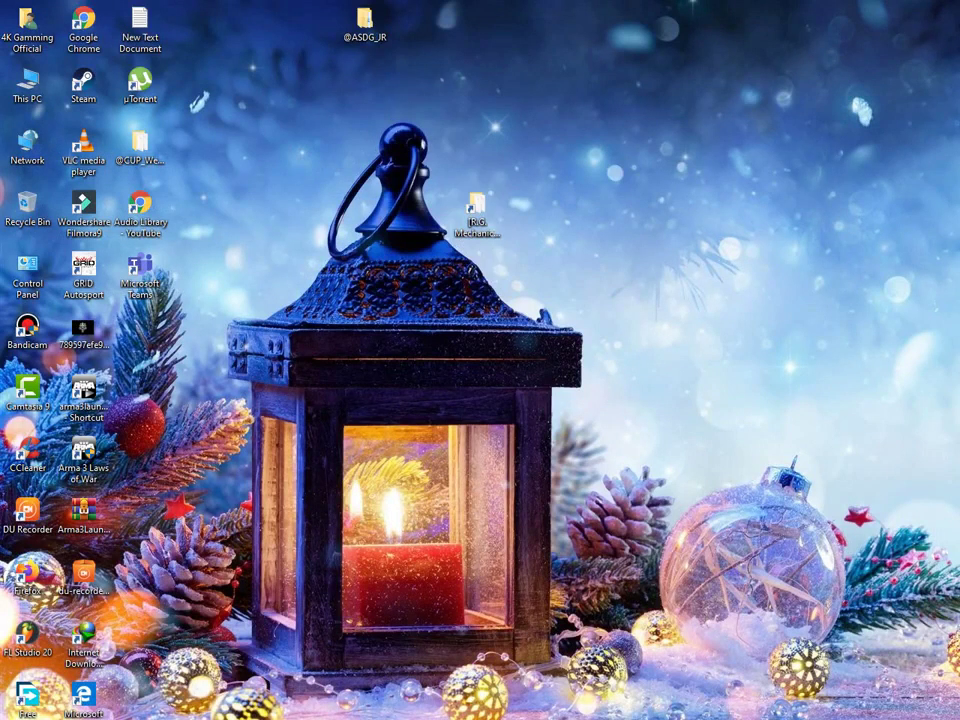
Switch to Google Chrome and search Google for "isdone.dll file 64 bit".
right_click(423, 715)
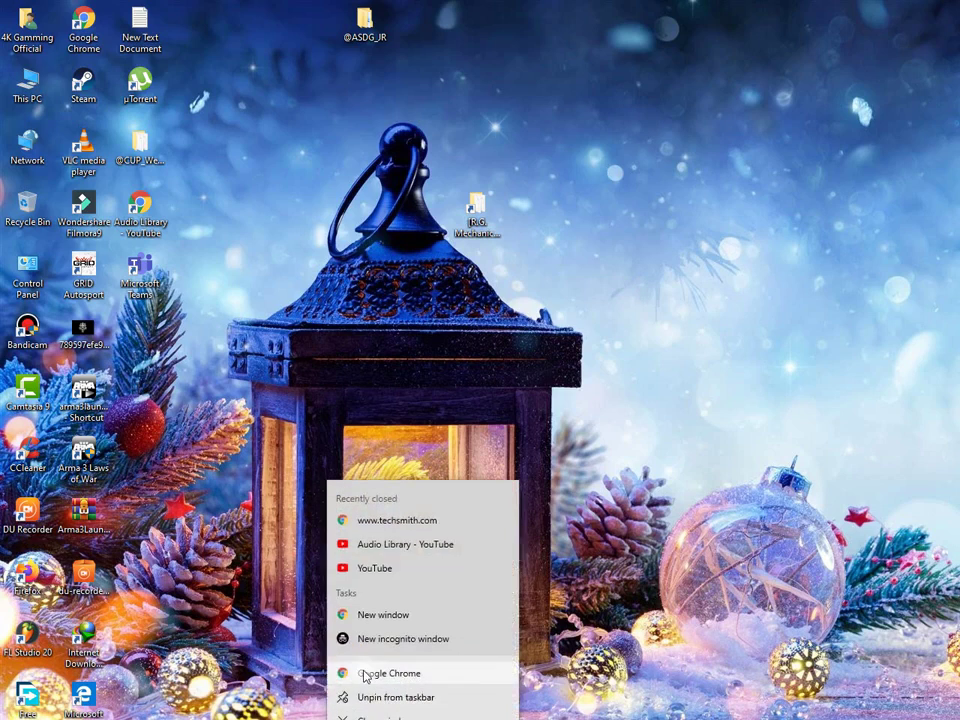
left_click(365, 676)
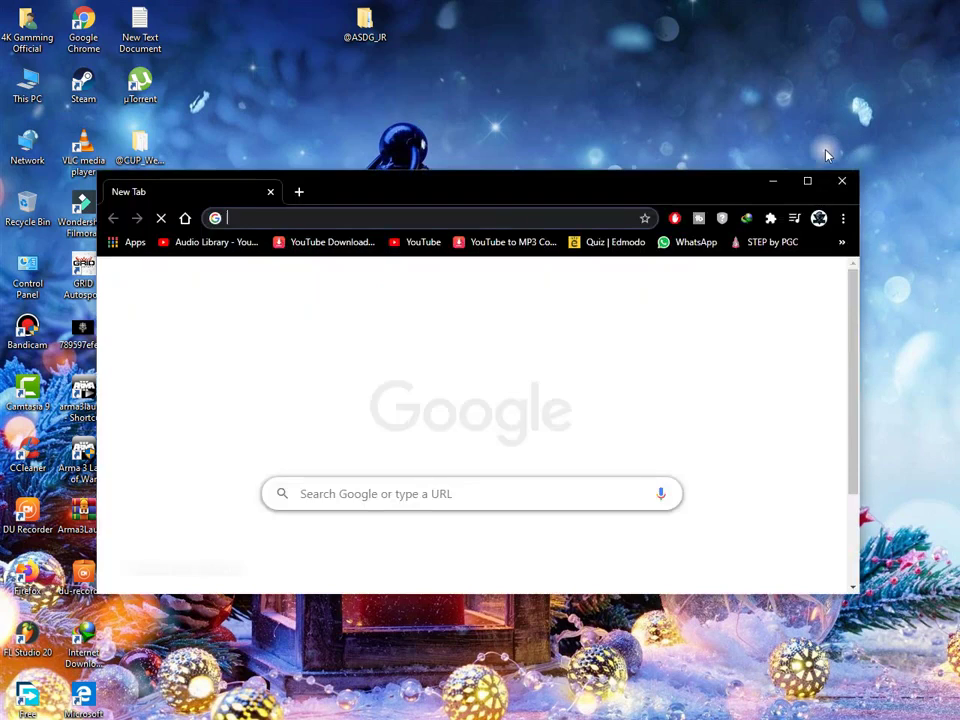
type("is")
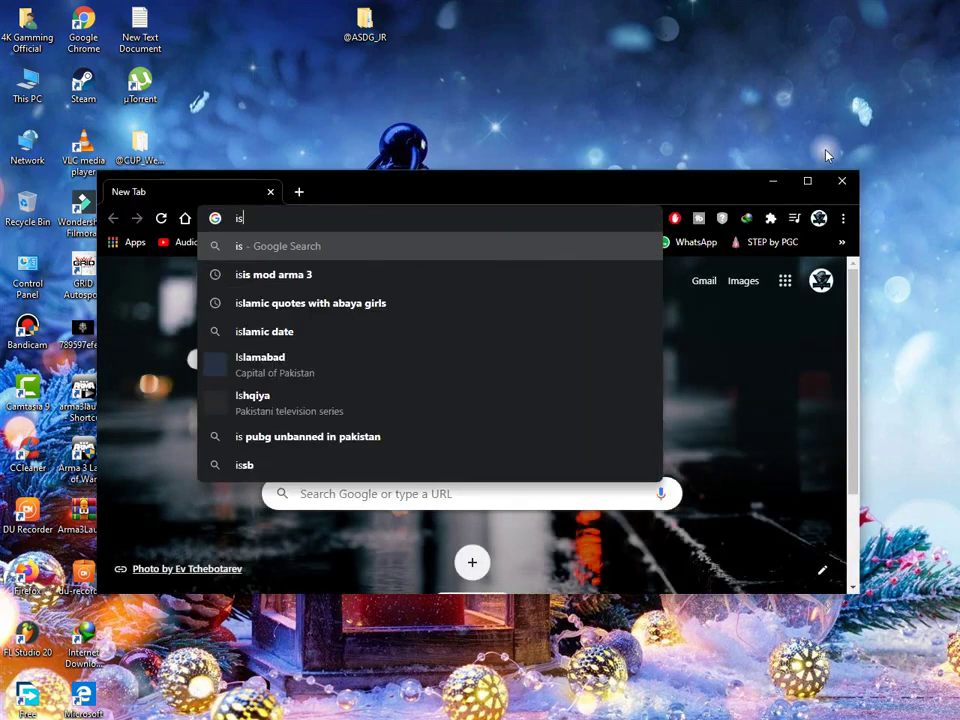
type("done")
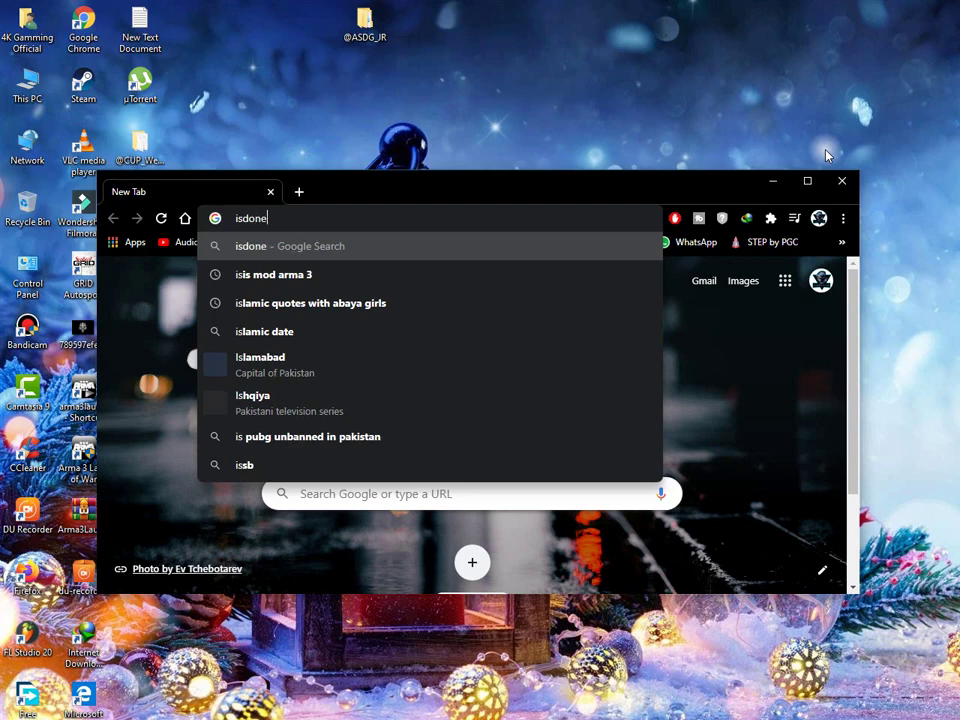
type(".dll fil")
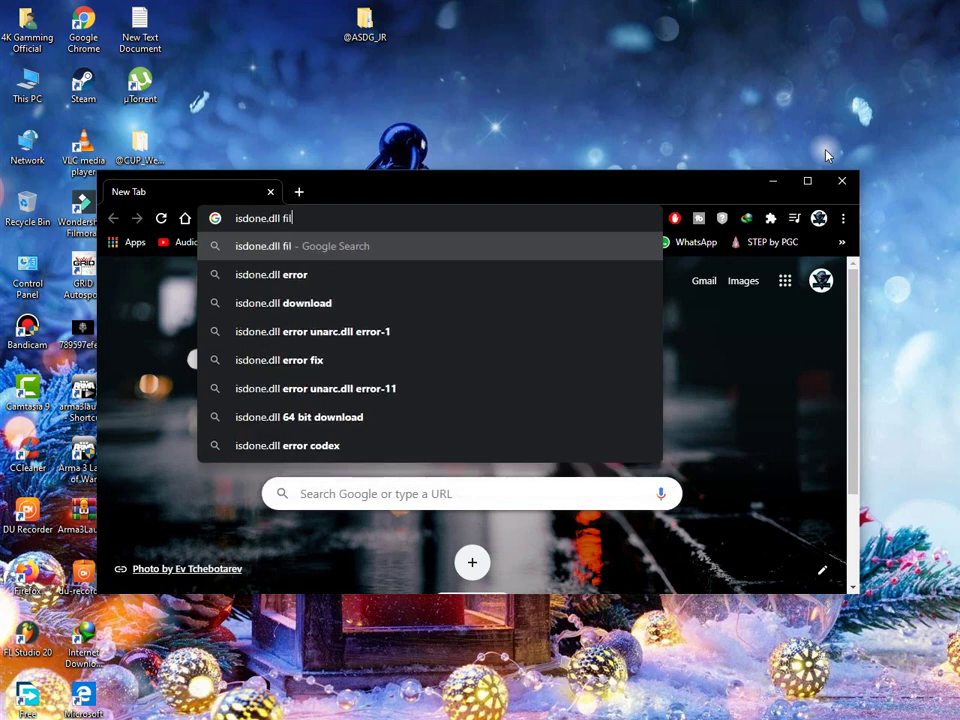
key("Down")
key("Down")
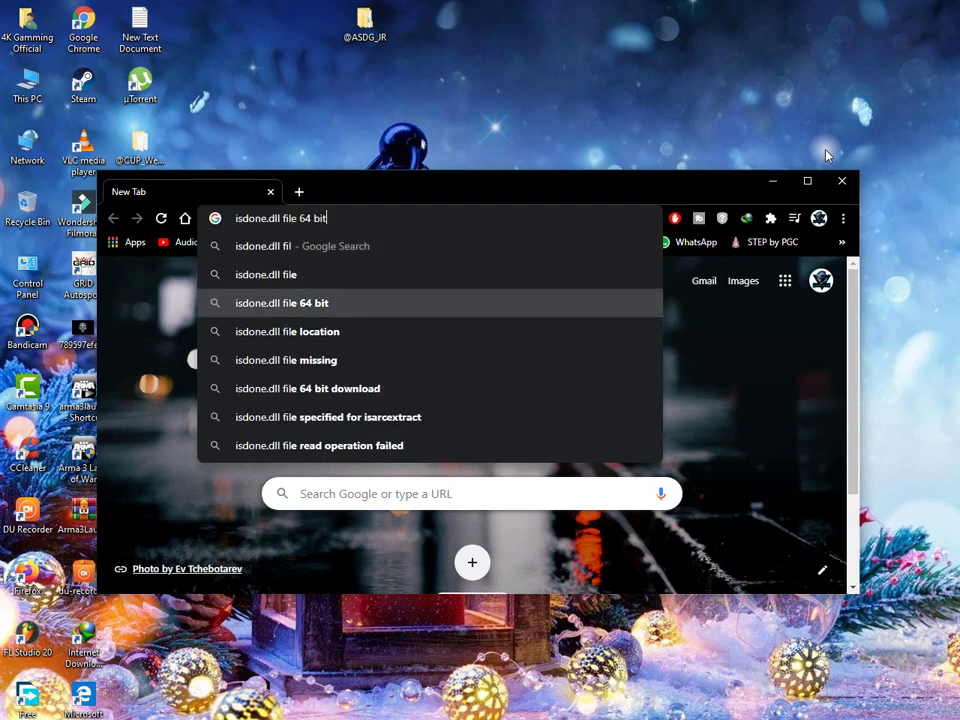
key("Return")
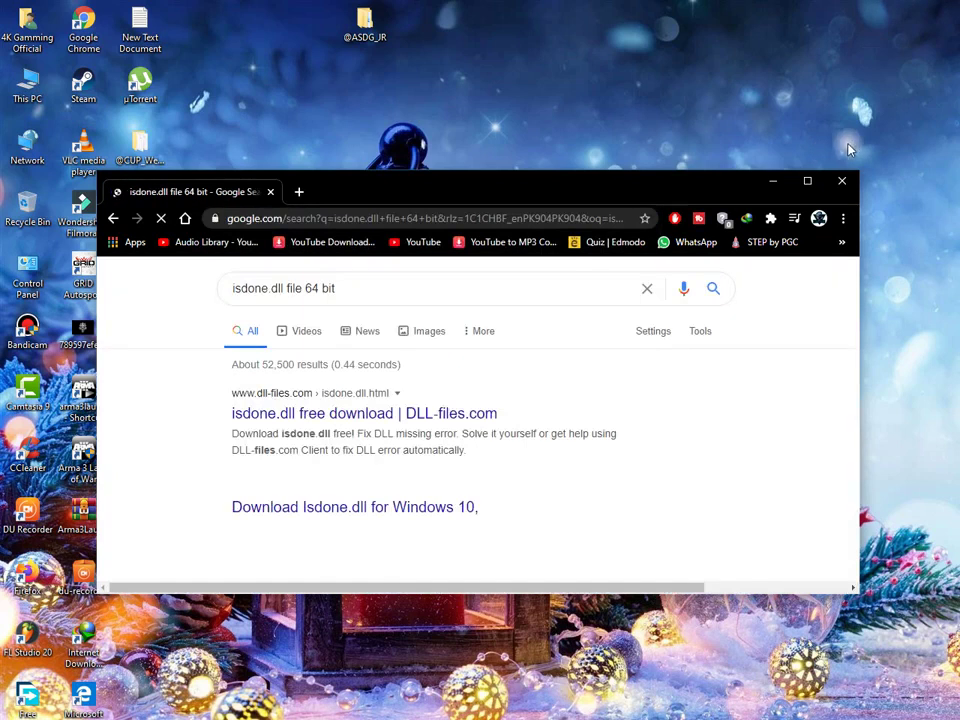
Maximize the browser, open the DLL-files.com result for isdone.dll and go to its list of downloadable versions.
left_click(803, 186)
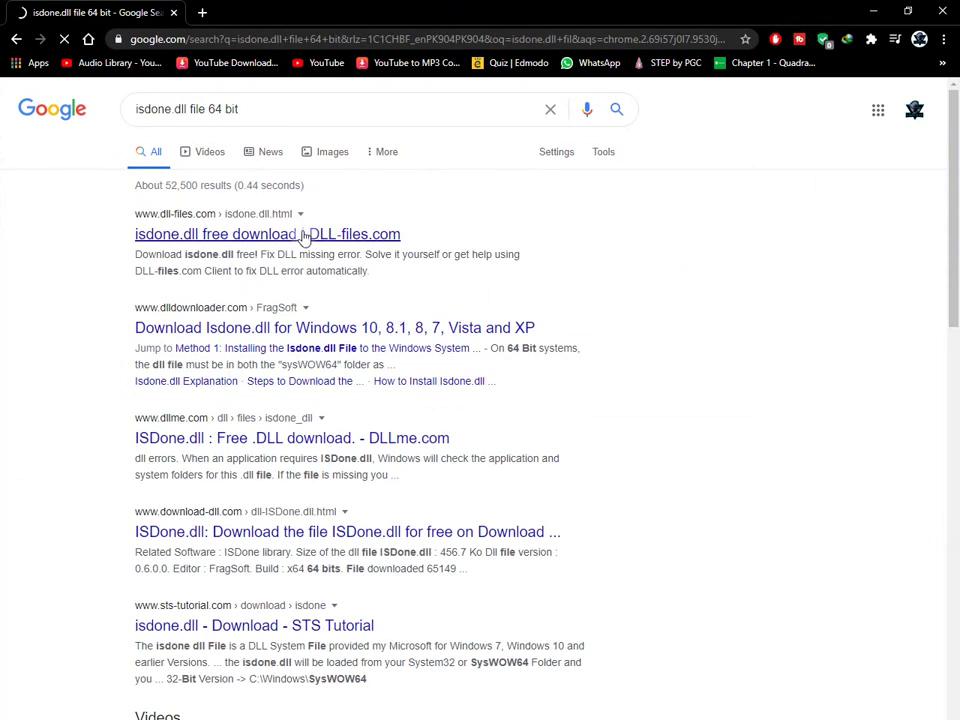
left_click(304, 236)
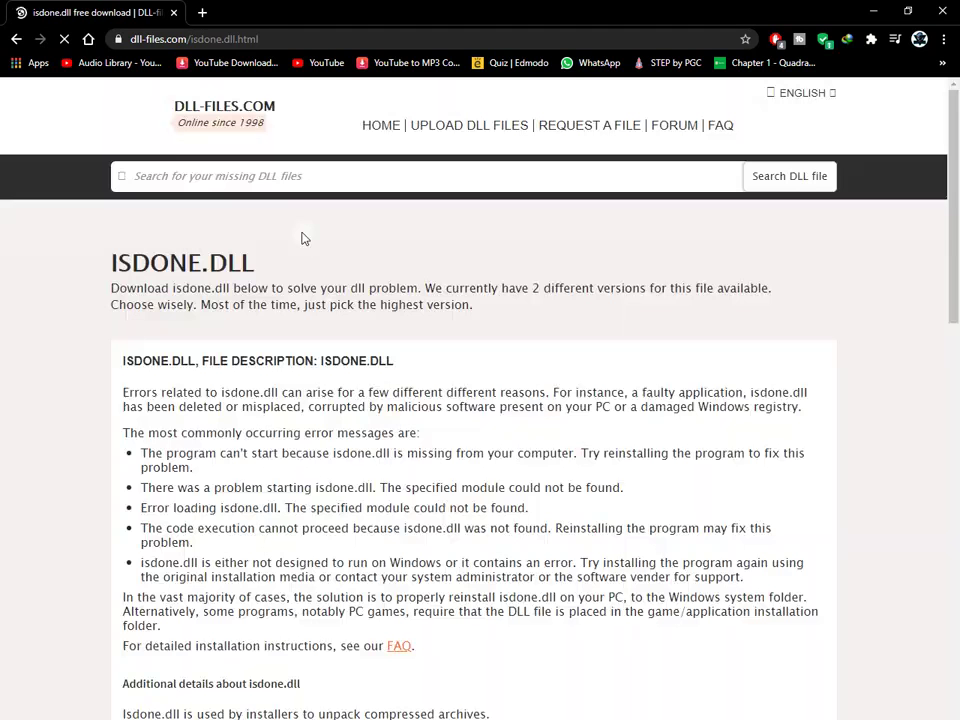
left_click_drag(953, 193, 957, 487)
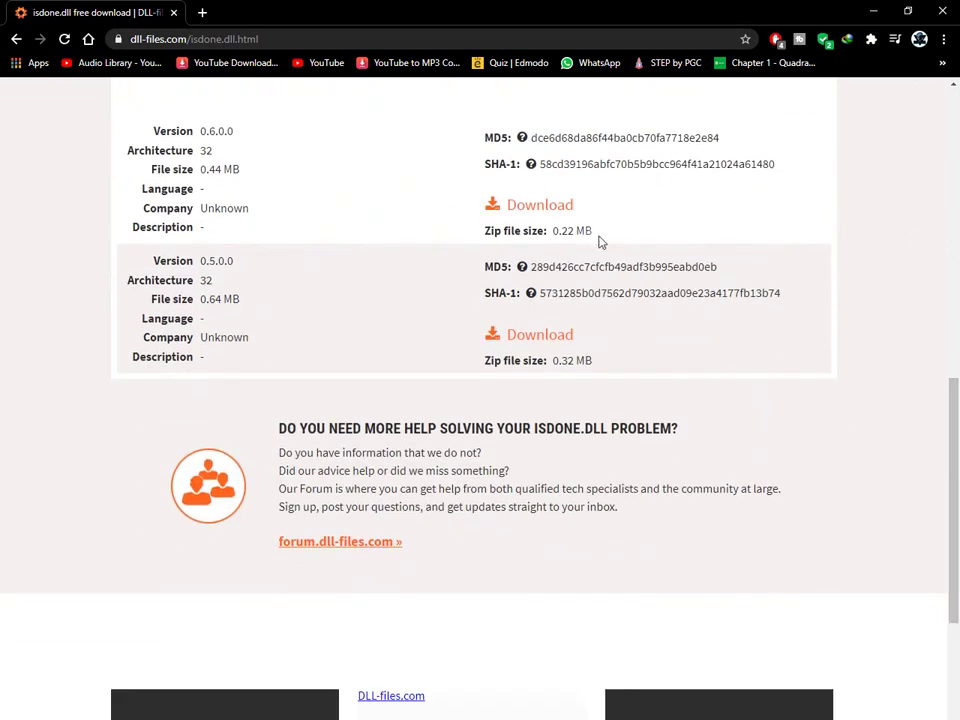
Download version 0.5.0.0 of isdone.dll and search DLL-files.com for "unarc".
left_click(546, 336)
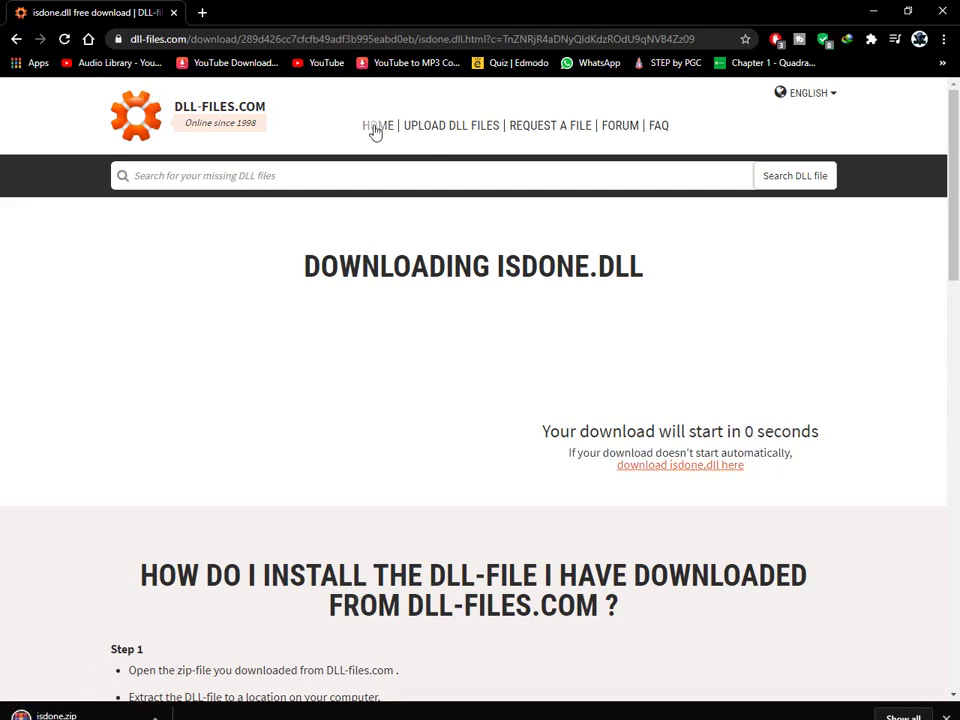
left_click(294, 171)
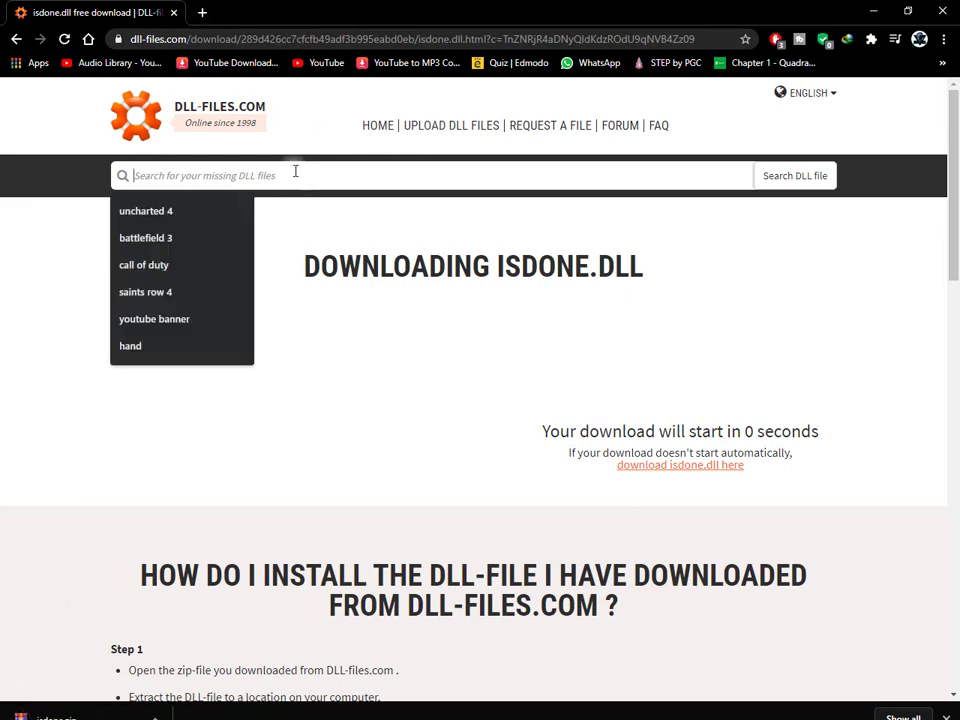
type("unarc")
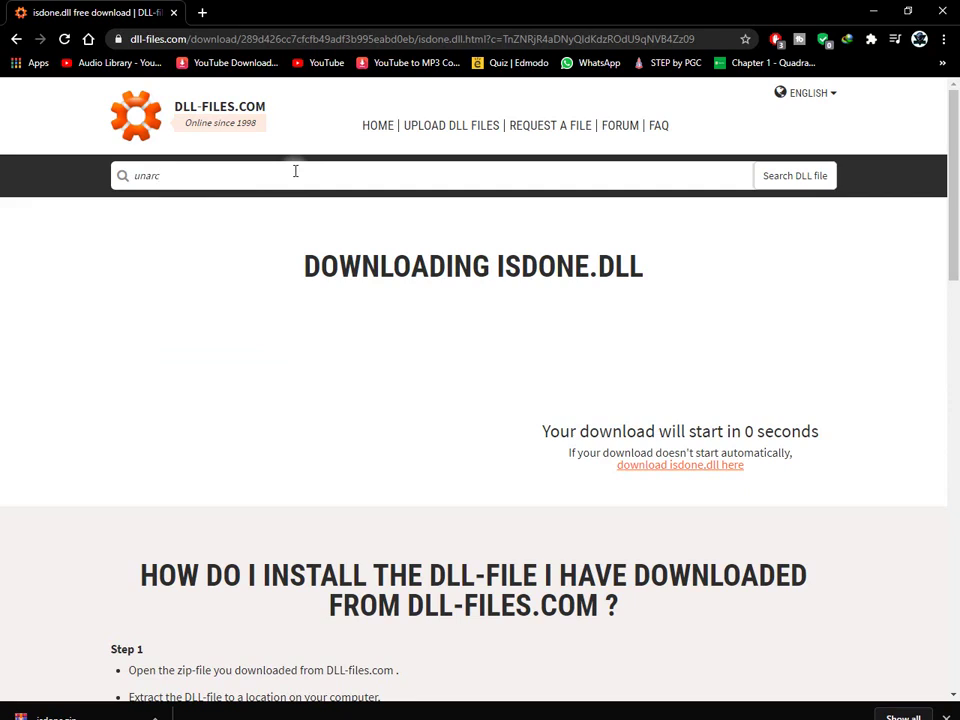
key("Return")
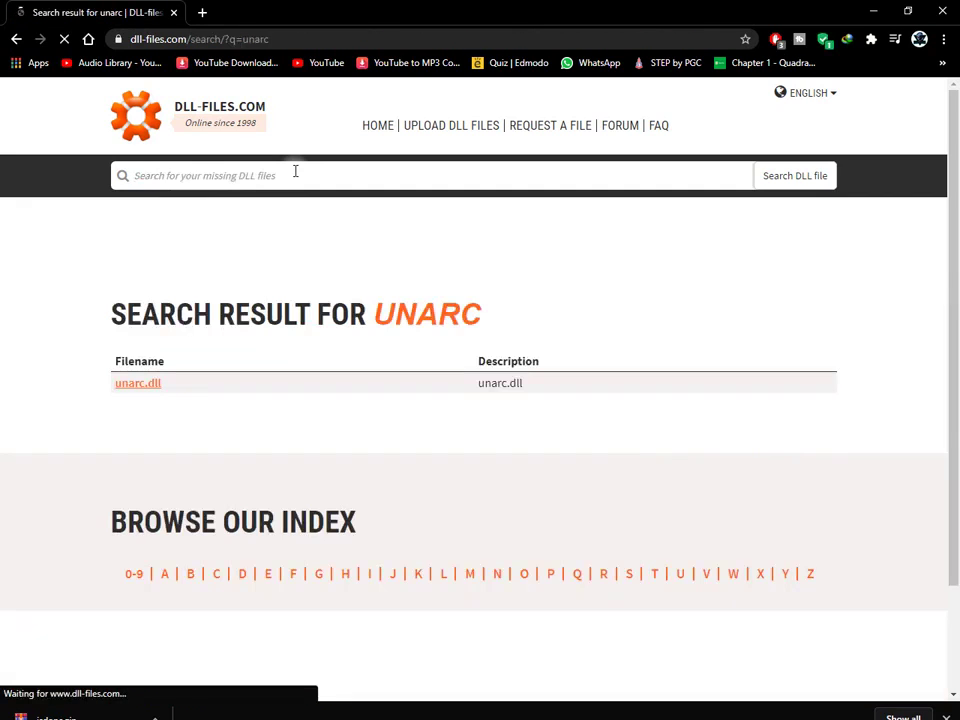
Open the unarc.dll search result and download its 32-bit version 0.0.0.0.
left_click(140, 386)
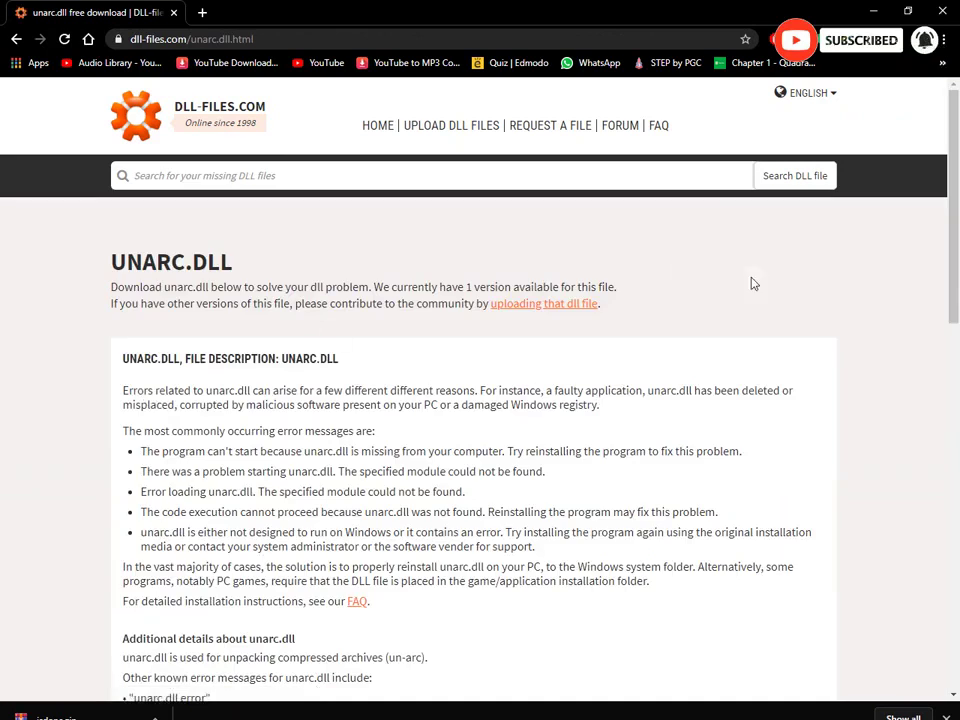
left_click_drag(955, 220, 957, 435)
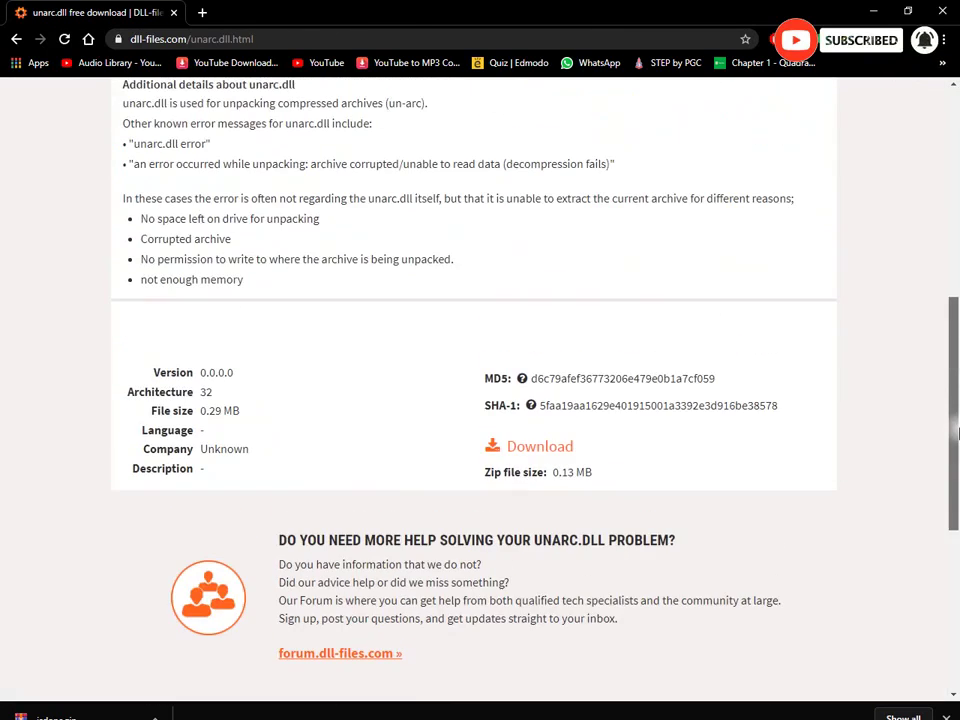
left_click(553, 452)
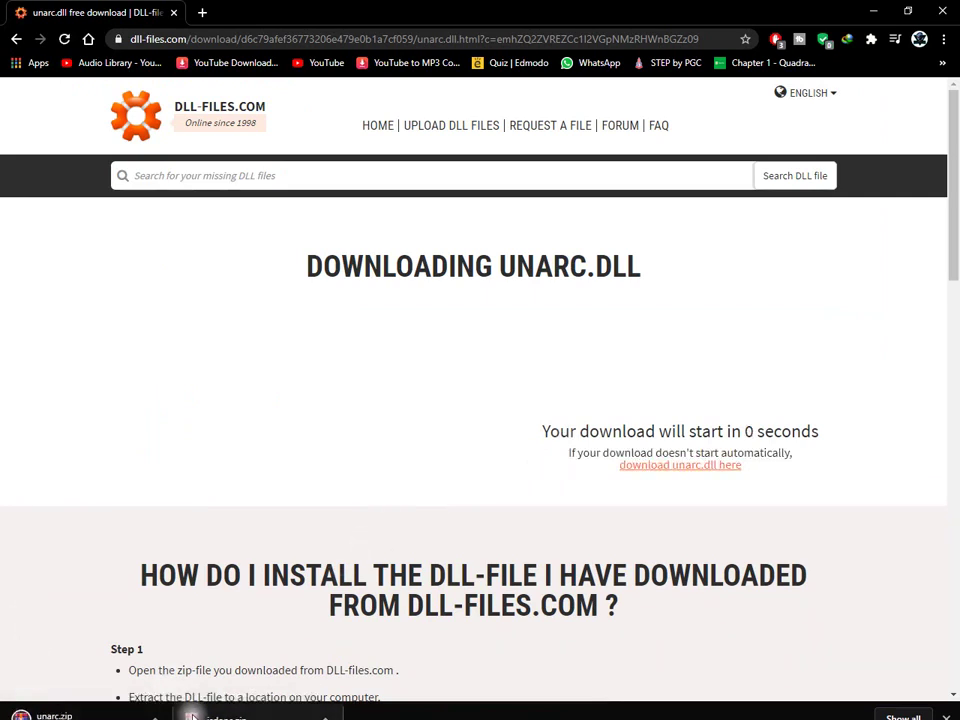
Show the downloaded isdone archive in its folder and extract the isdone and unarc archives each to a separate folder.
right_click(193, 714)
left_click(240, 677)
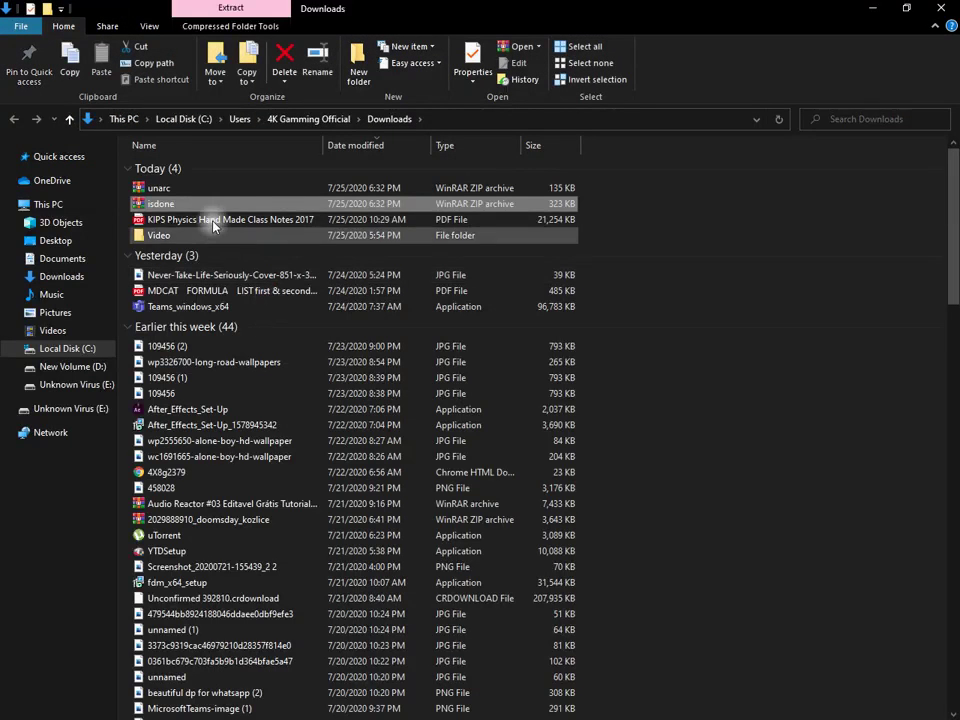
left_click(163, 190)
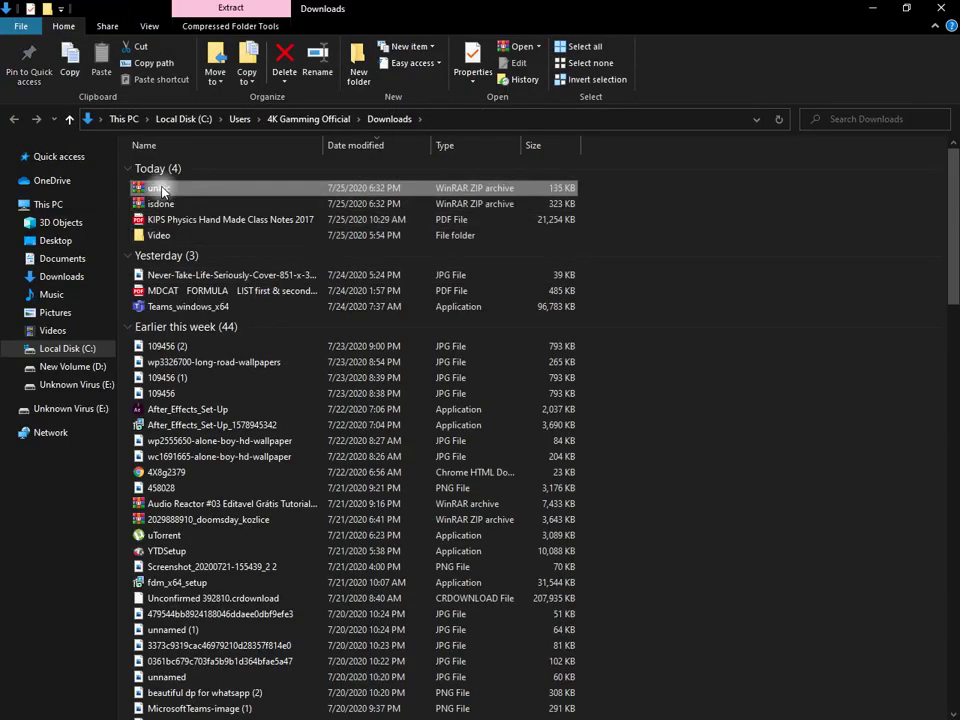
right_click(163, 190)
left_click(143, 205)
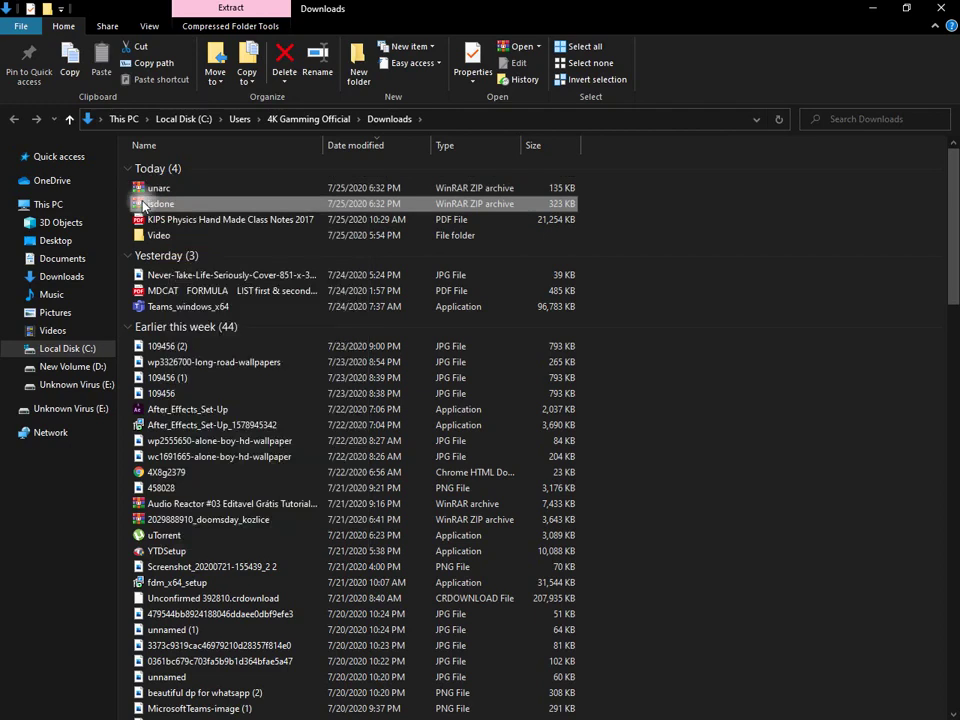
left_click(148, 193, "ctrl")
right_click(148, 197)
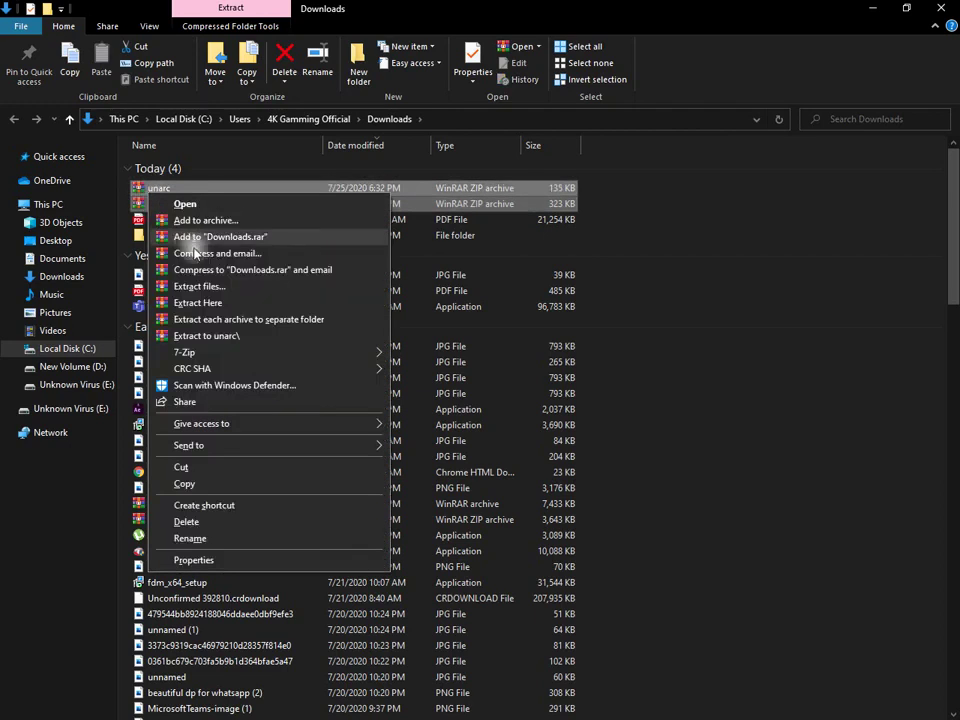
left_click(200, 326)
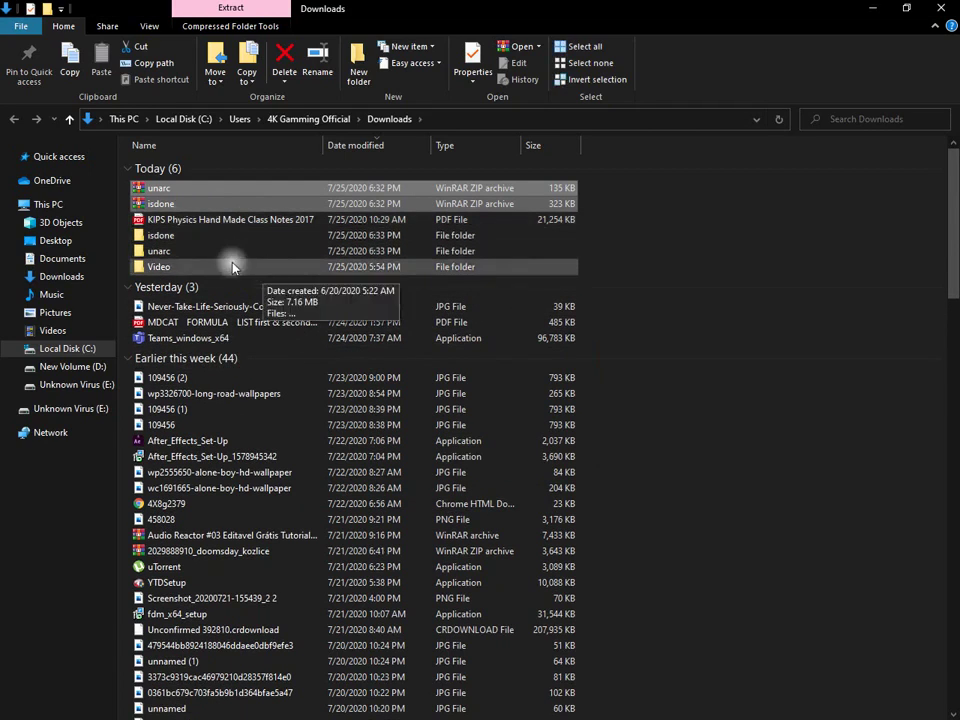
Move unarc.dll from the extracted unarc folder into the extracted isdone folder.
left_click(230, 252)
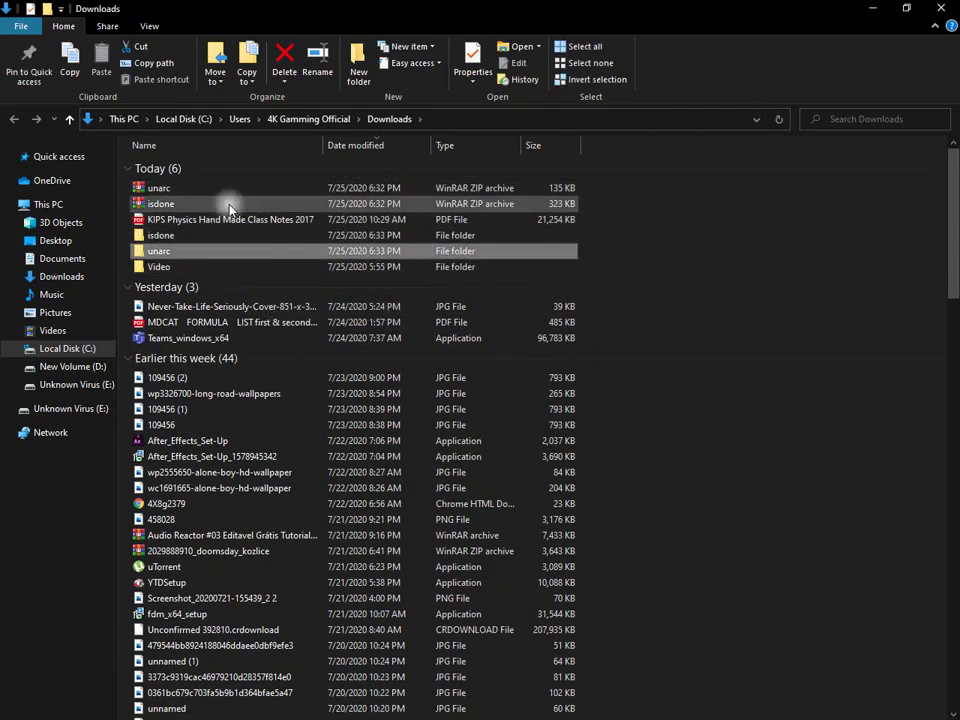
double_click(274, 251)
right_click(179, 185)
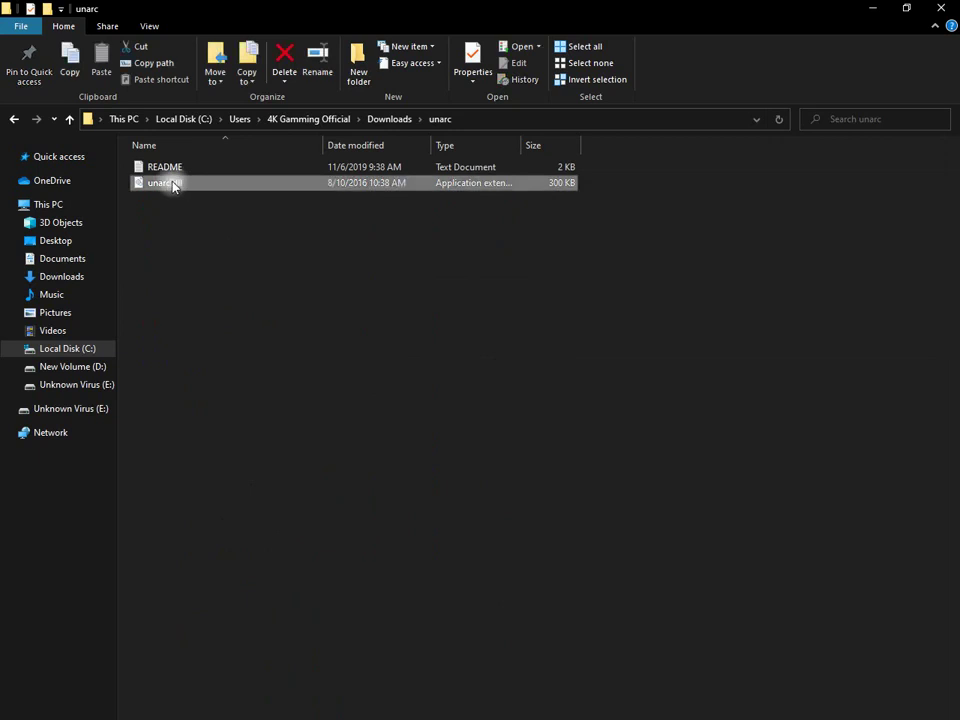
left_click(218, 437)
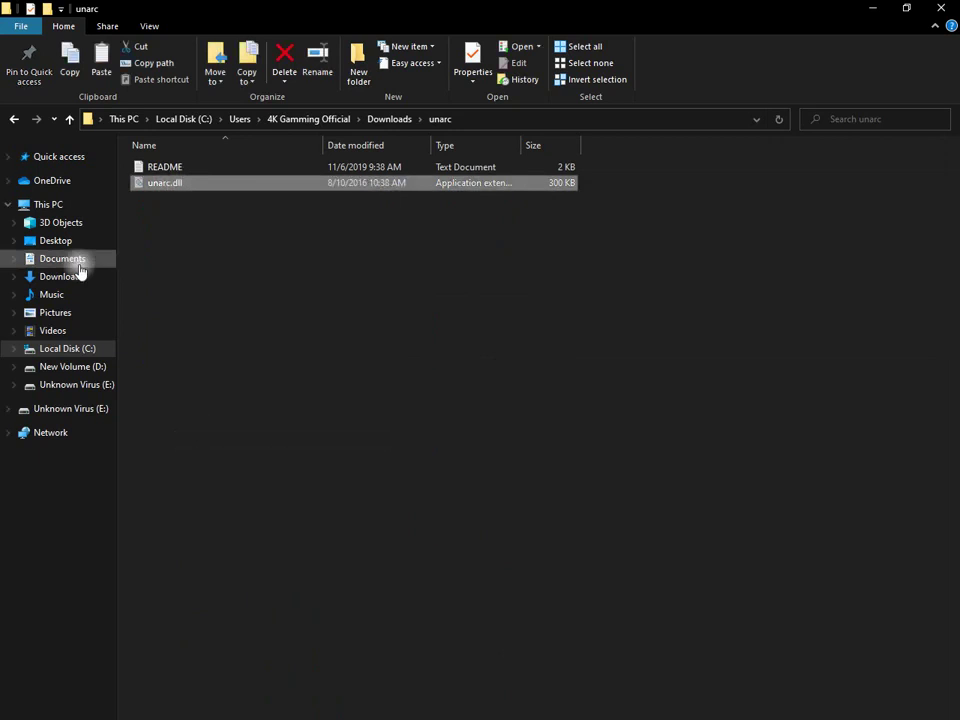
left_click(14, 117)
double_click(177, 238)
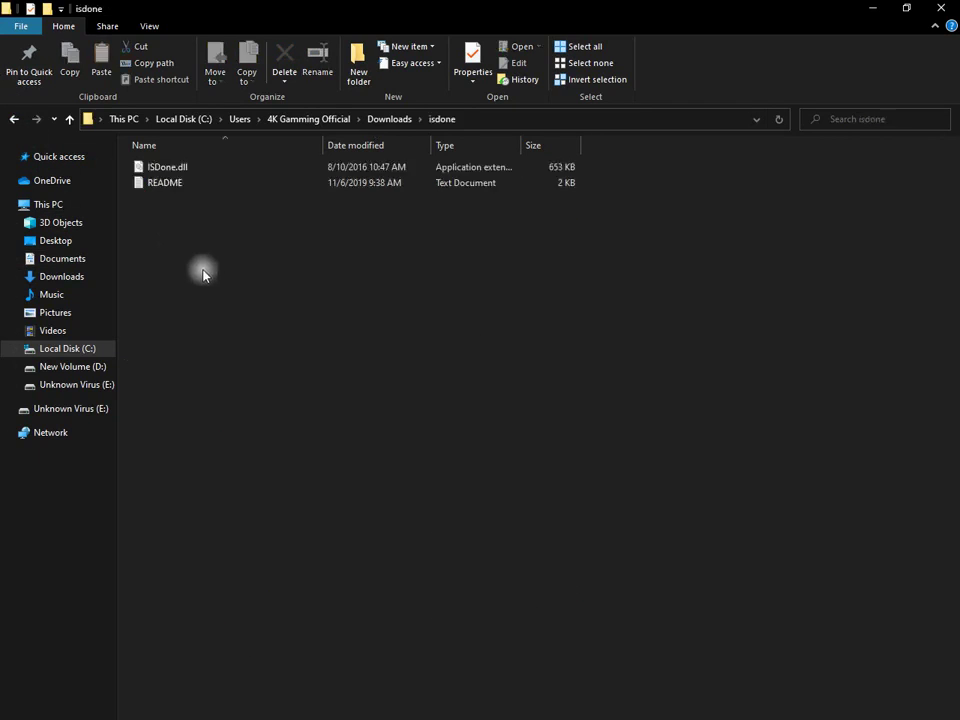
right_click(204, 272)
left_click(241, 377)
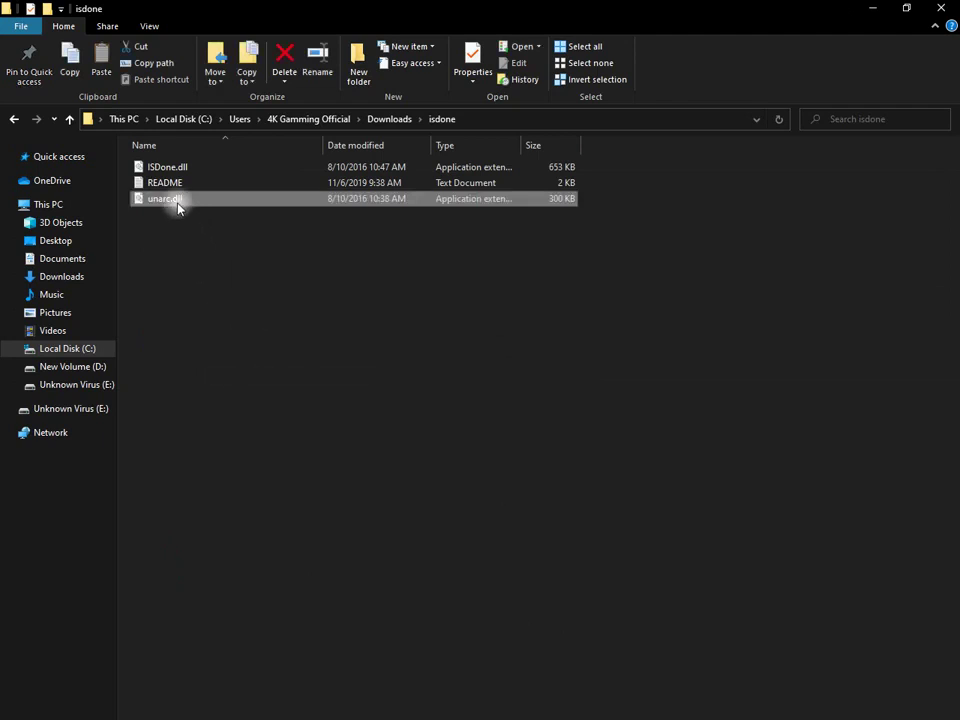
Delete the README file from the isdone folder and cut ISDone.dll and unarc.dll.
left_click(160, 183)
key("Delete")
left_click_drag(171, 143, 172, 150)
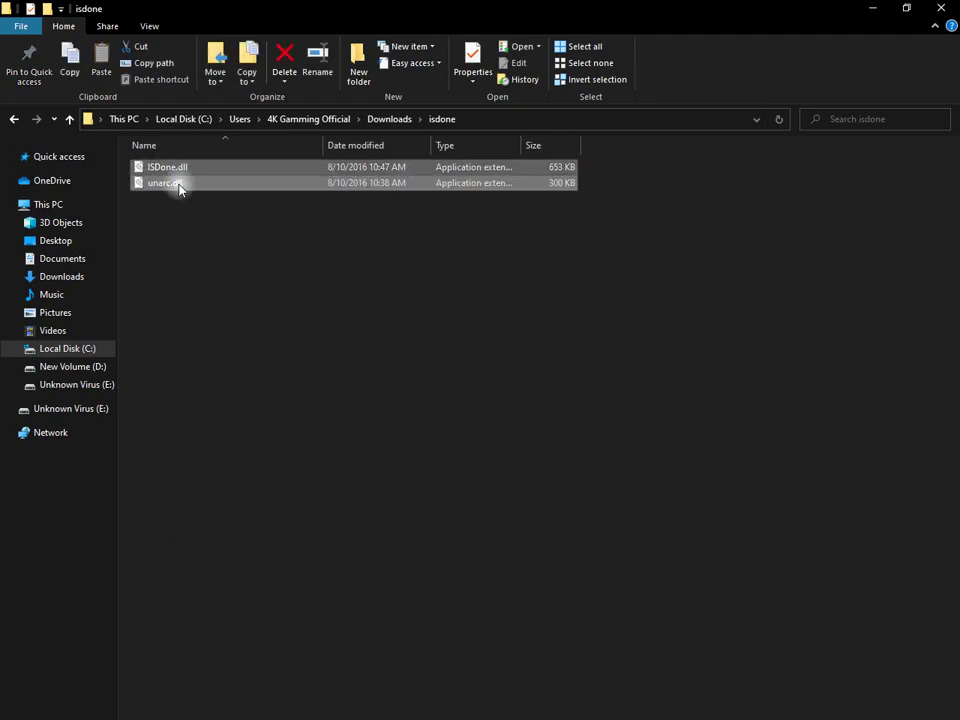
right_click(180, 184)
left_click(247, 396)
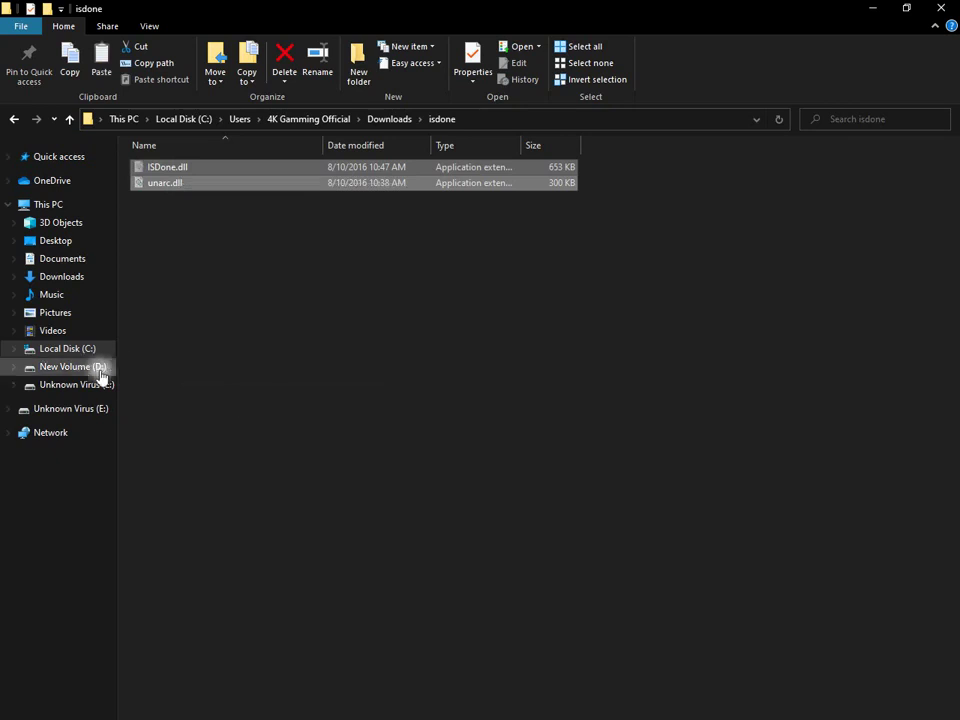
Go to the System32 folder inside Windows on Local Disk (C:).
left_click(80, 350)
double_click(216, 268)
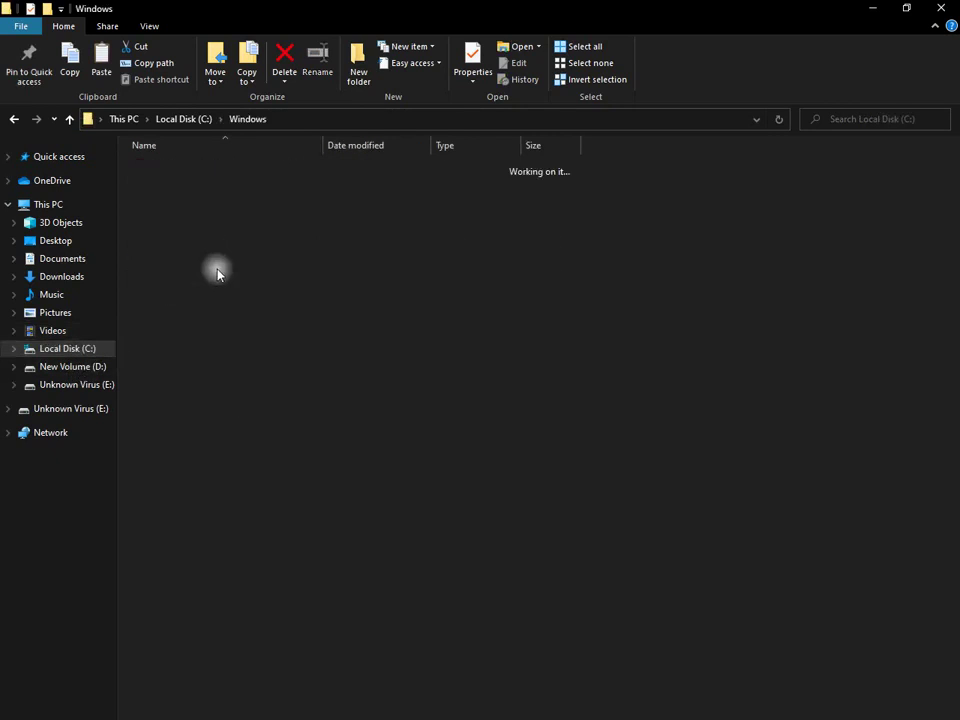
type("servicing")
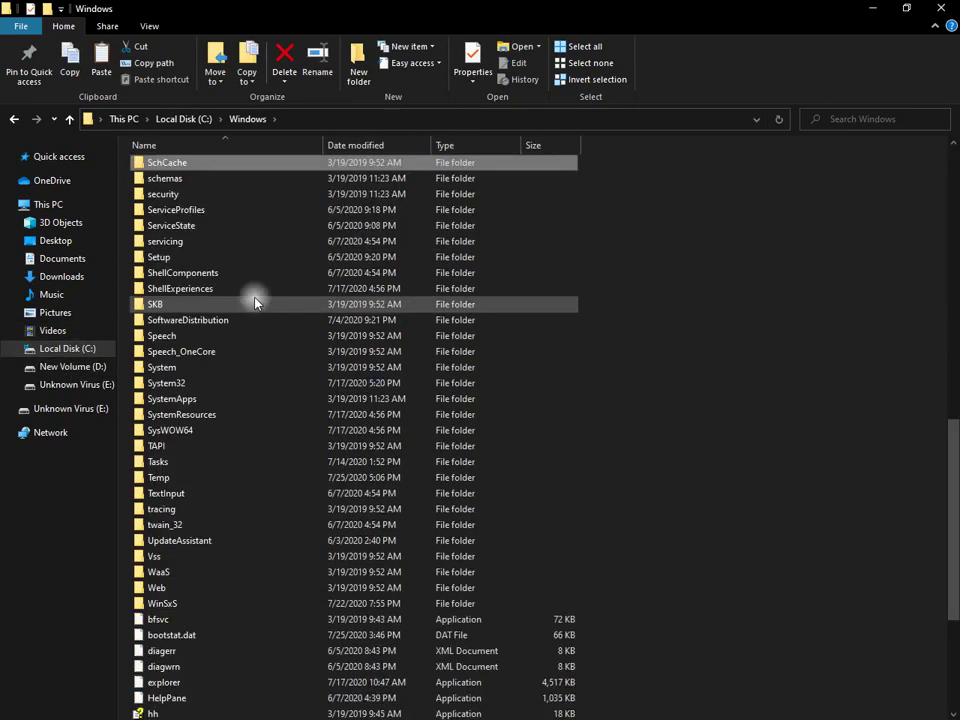
key("Down")
key("Down")
key("Down")
key("Down")
key("Down")
key("Down")
key("Down")
key("Down")
key("Down")
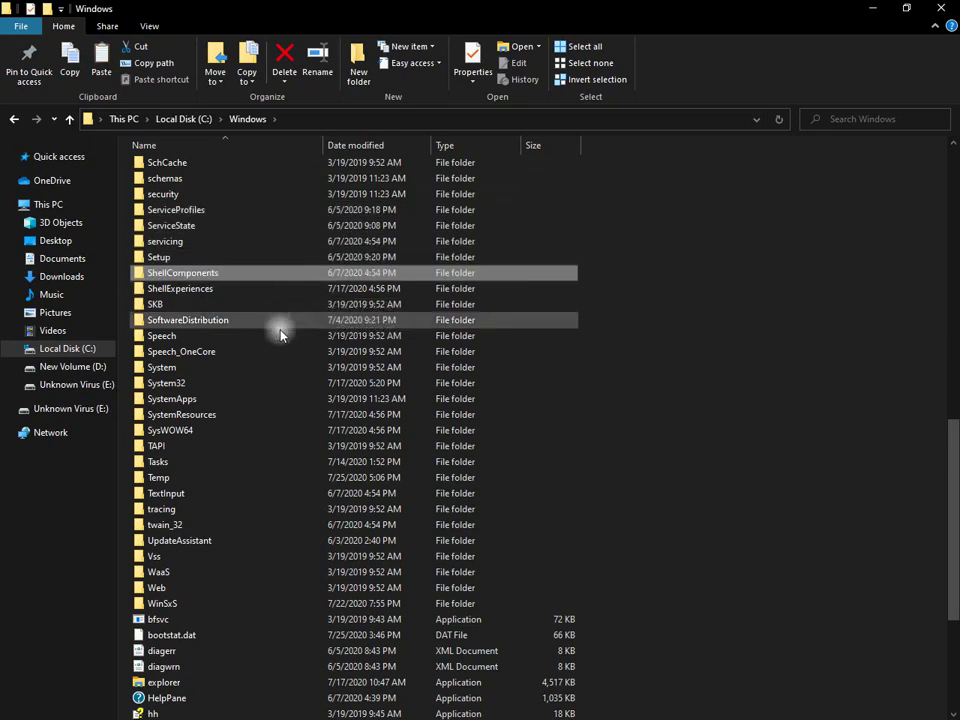
double_click(284, 383)
Paste the two DLL files into System32, granting administrator permission for all current items.
right_click(692, 288)
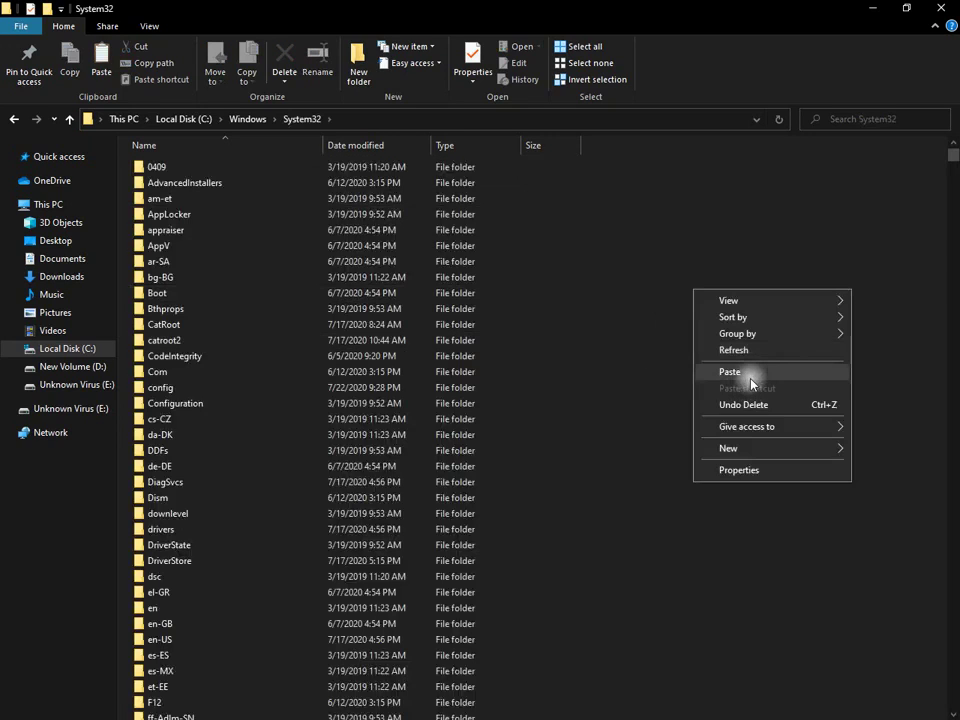
left_click(749, 376)
left_click(371, 283)
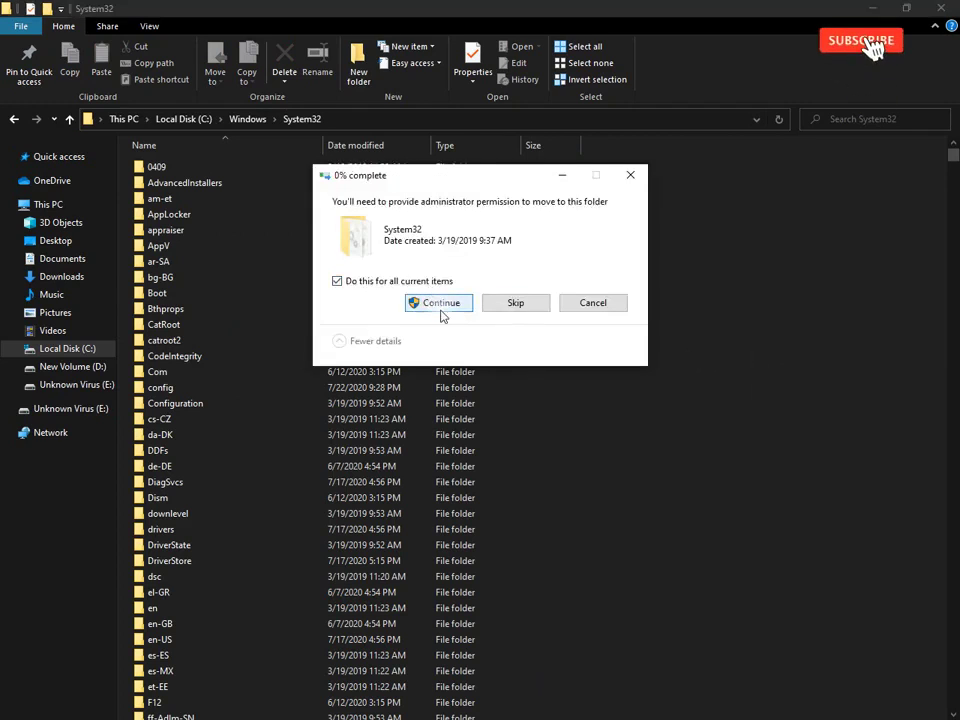
left_click(441, 303)
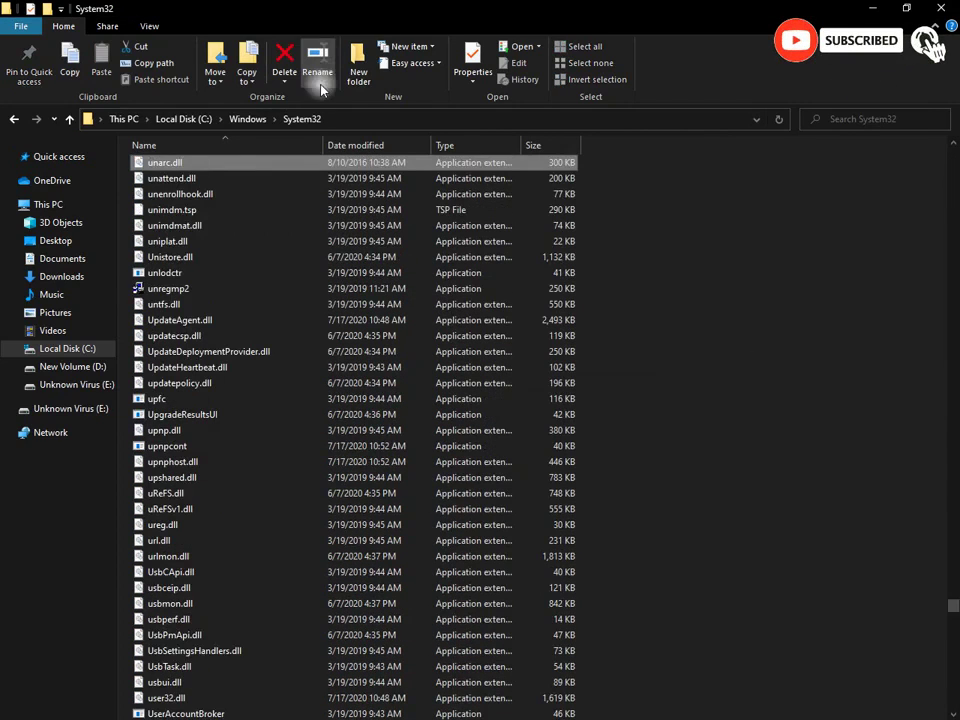
Return to the Windows folder, open SysWOW64 and refresh its contents.
left_click(247, 119)
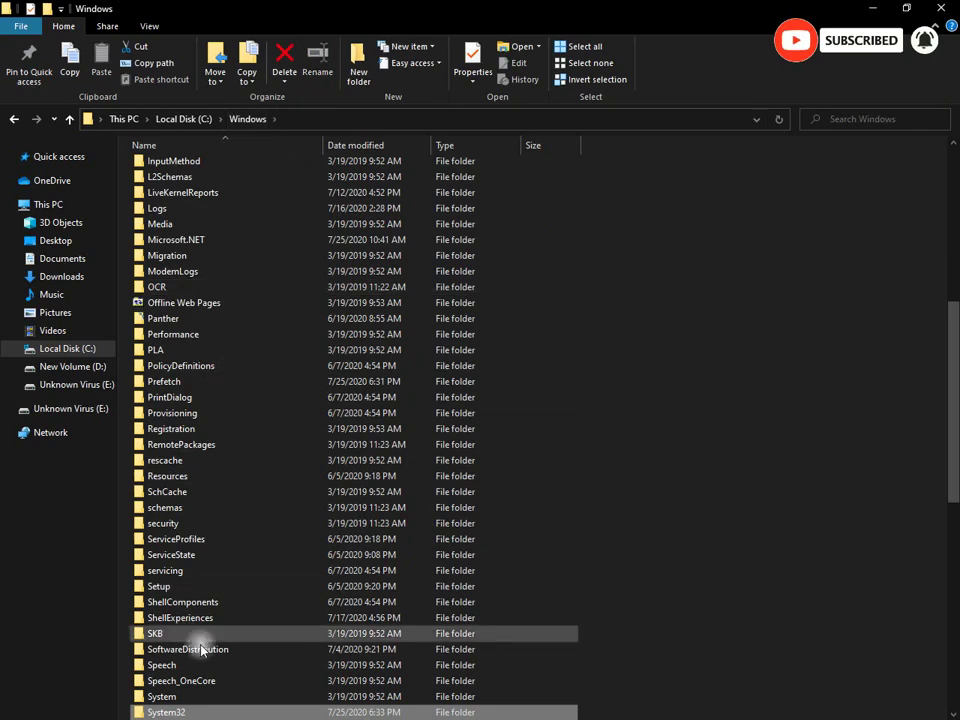
scroll(926, 450, "down", 3)
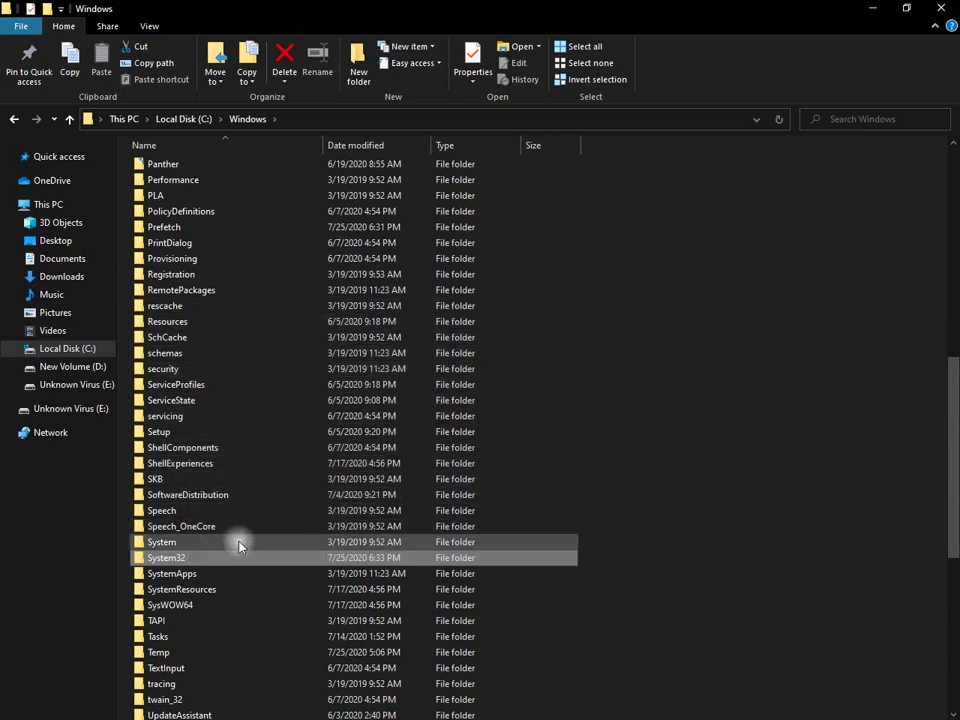
double_click(244, 608)
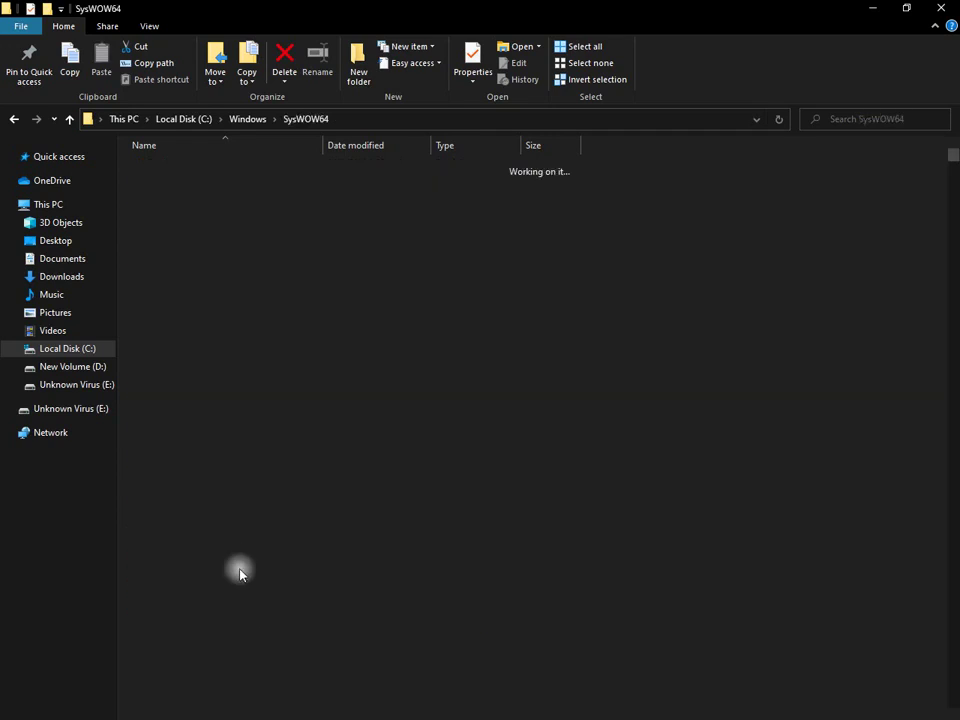
right_click(672, 373)
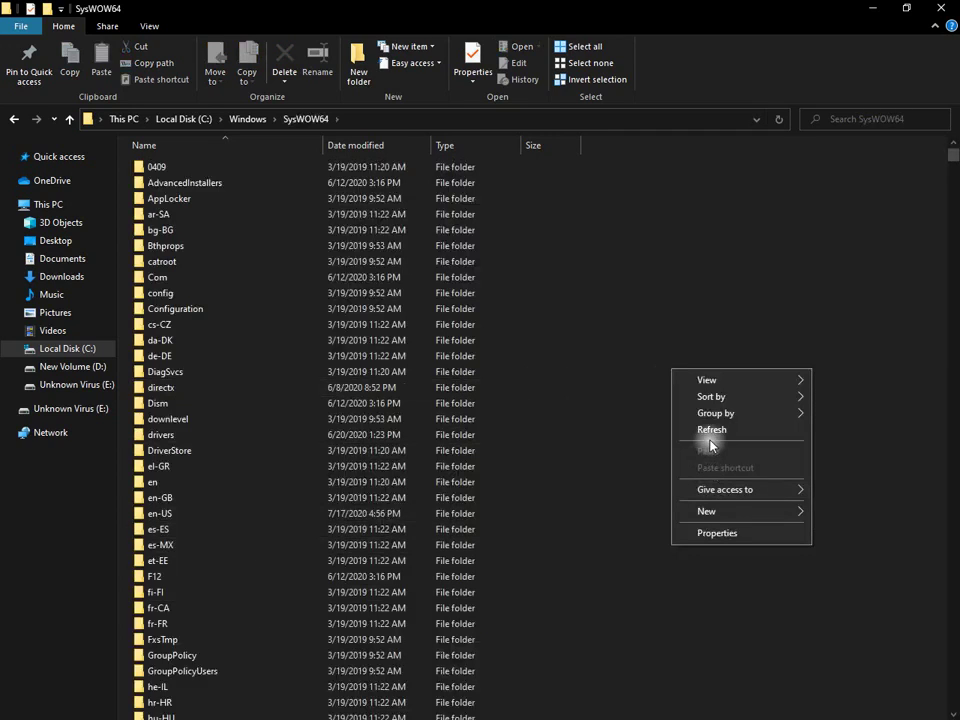
left_click(712, 429)
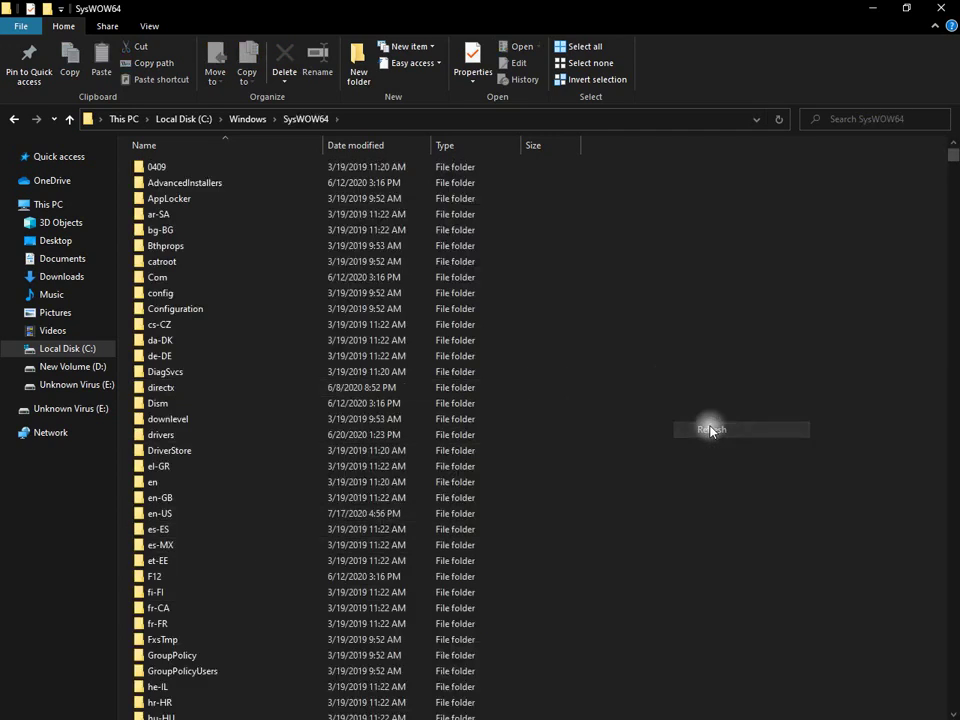
Leave the SysWOW64 folder and close the File Explorer and Chrome windows.
left_click(15, 121)
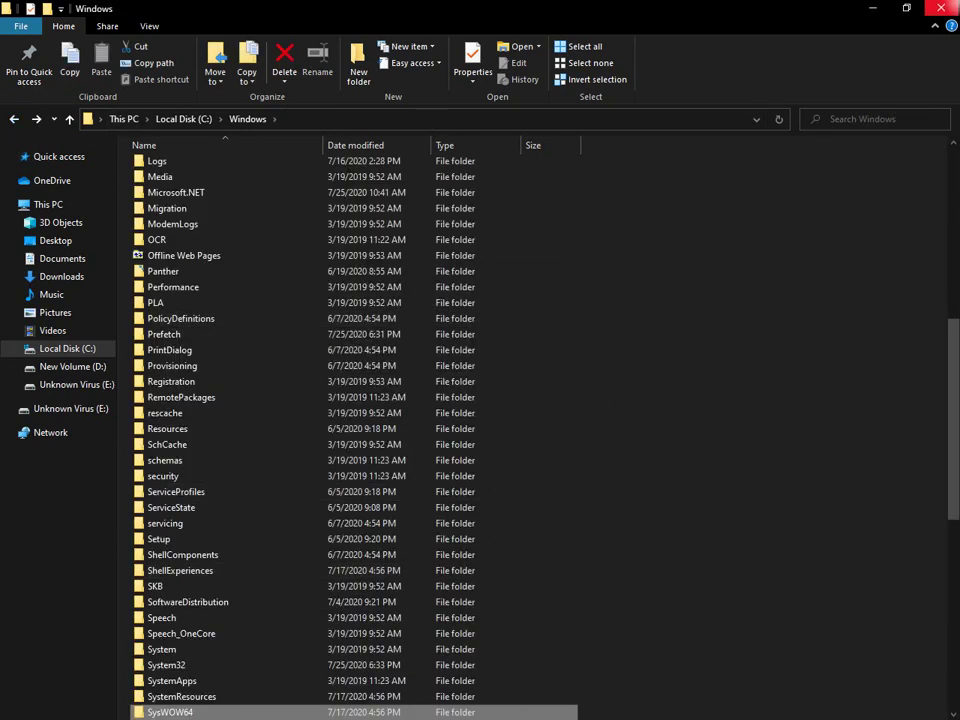
left_click(940, 8)
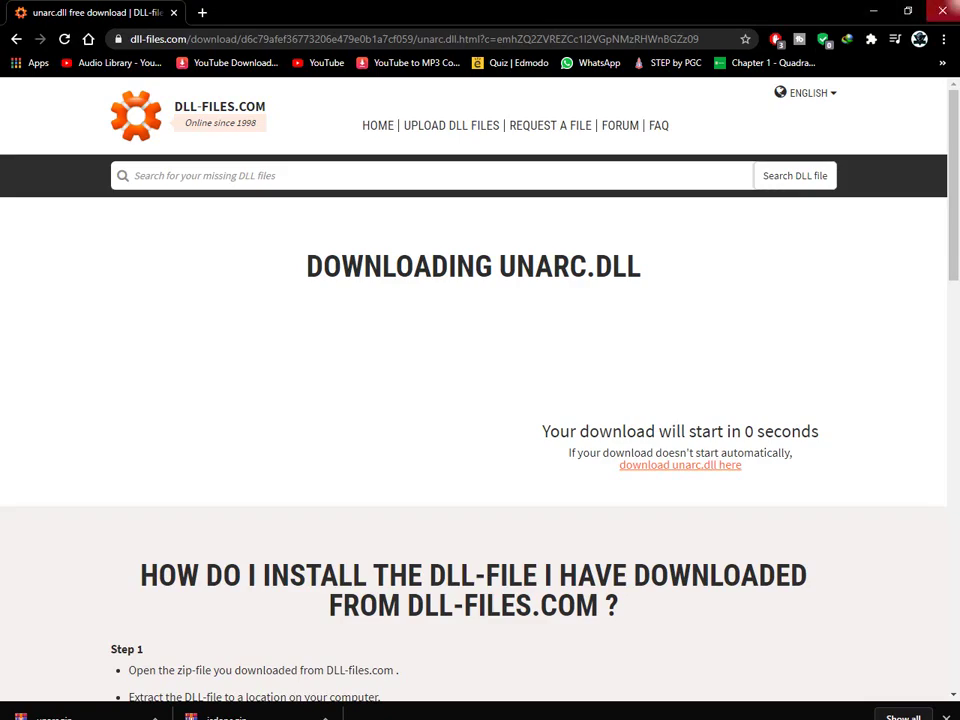
left_click(942, 10)
Refresh the desktop and open the [R.G. Mechanics] Medal of Honor Warfighter folder from its desktop shortcut.
right_click(755, 221)
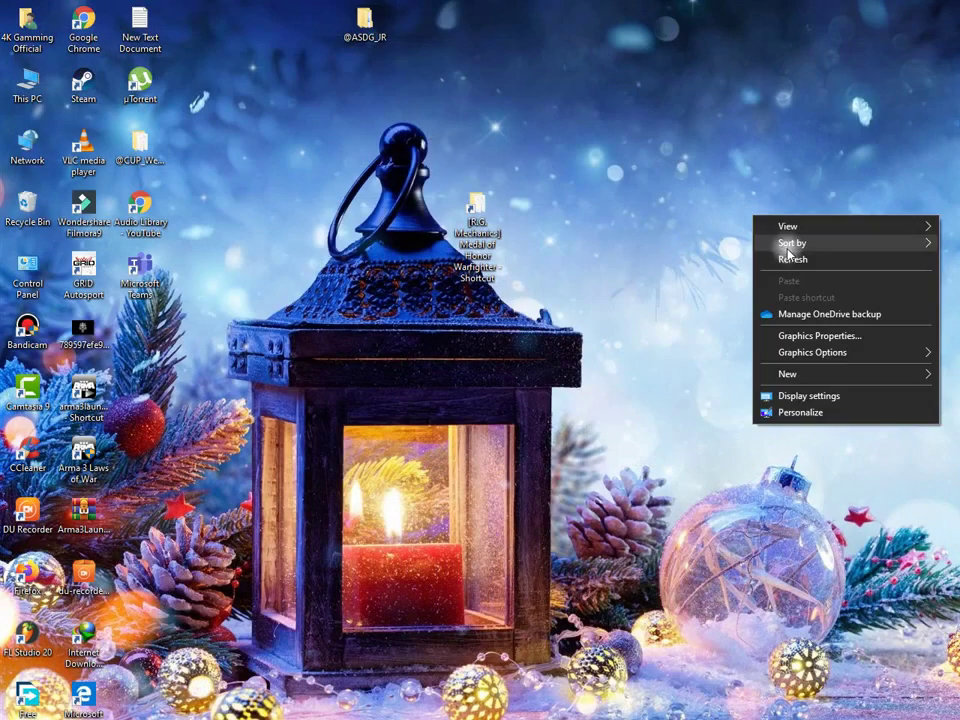
left_click(793, 260)
left_click(27, 85)
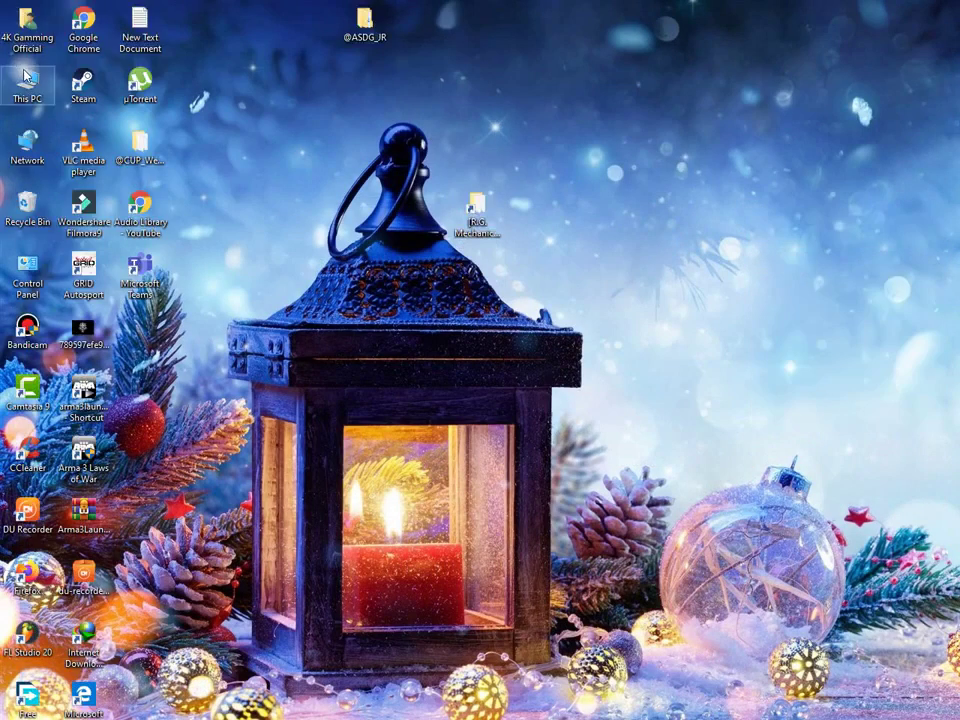
double_click(473, 205)
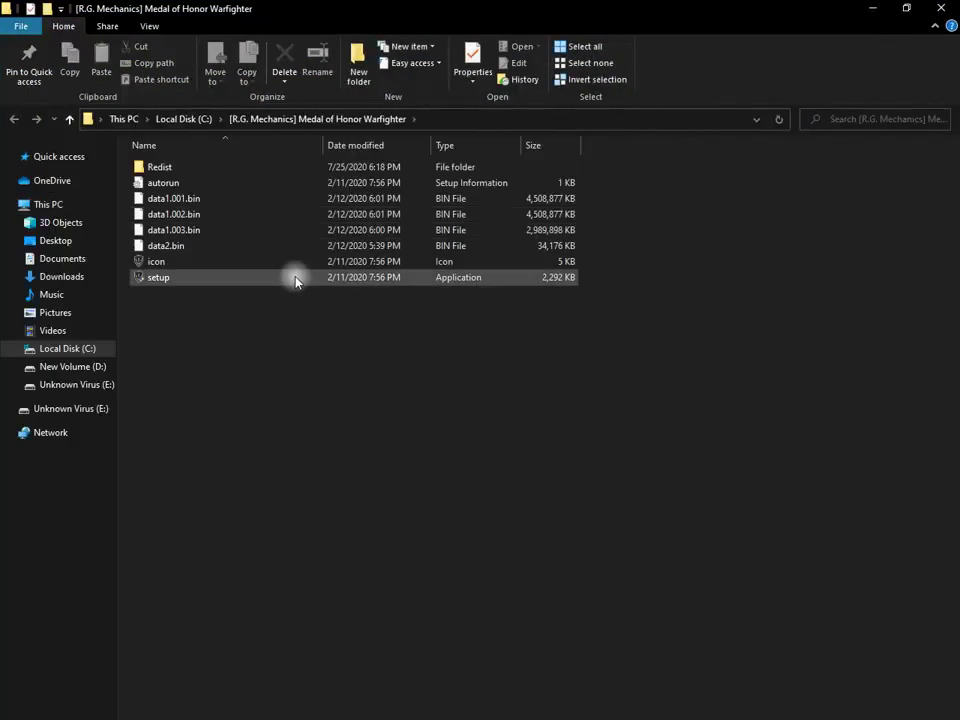
Run the setup application from the game folder and continue past the install wizard's welcome page.
left_click(296, 278)
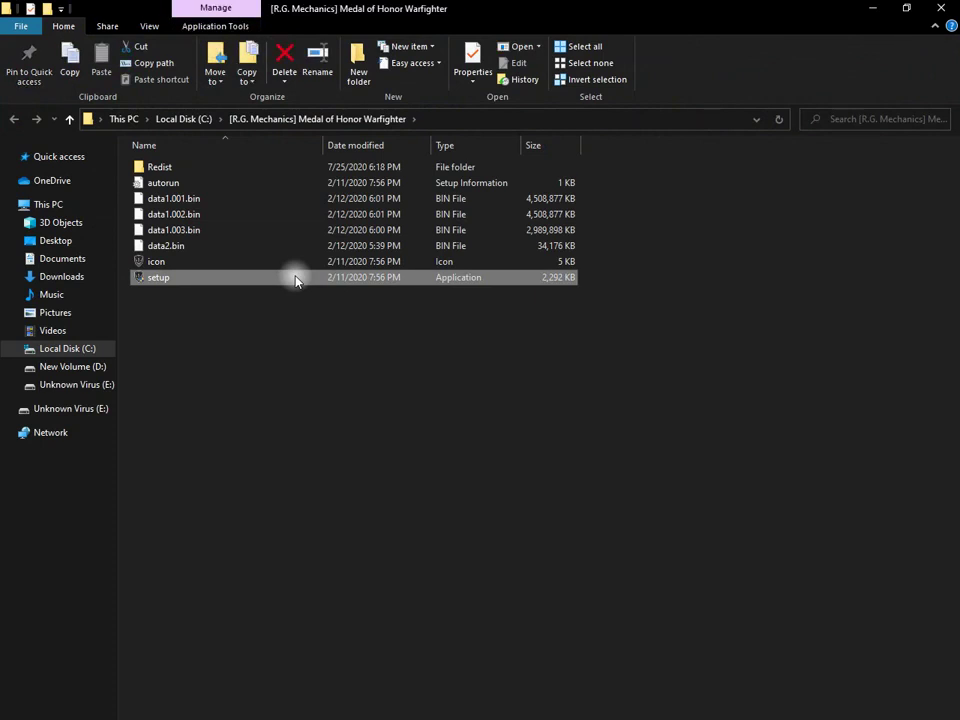
double_click(296, 278)
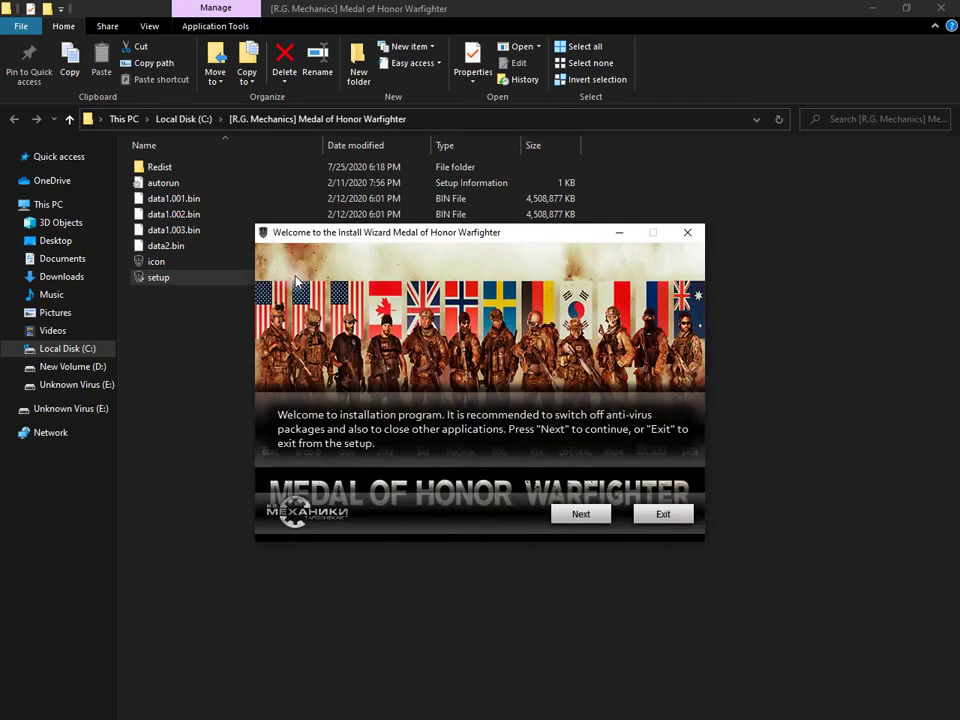
left_click(579, 512)
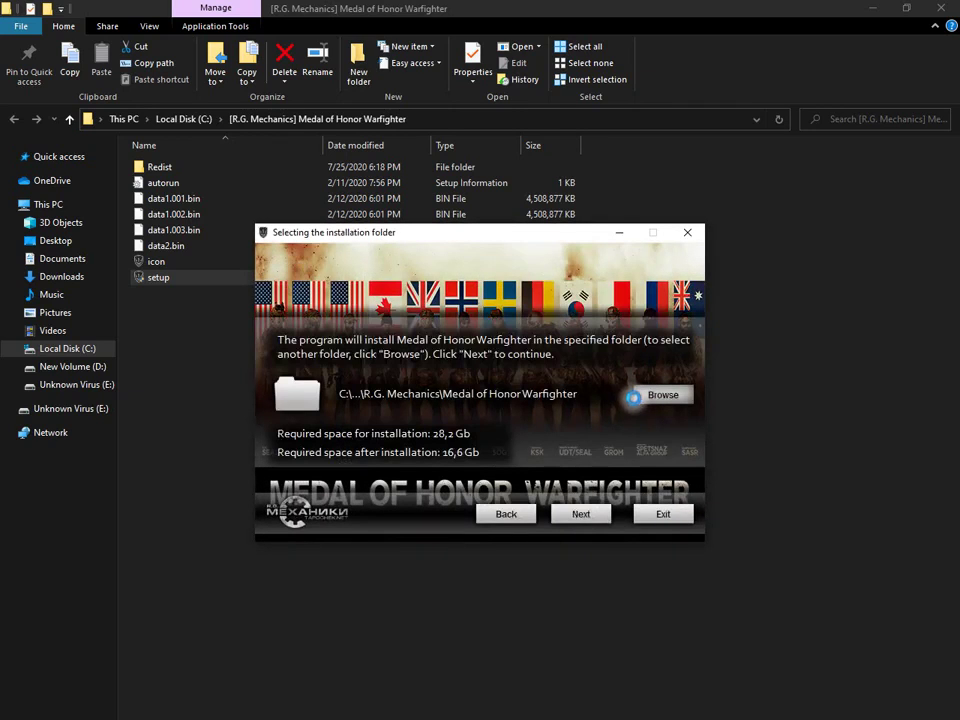
Accept the proposed installation folder, keep all additional tasks enabled, and start installing Medal of Honor Warfighter.
left_click(508, 501)
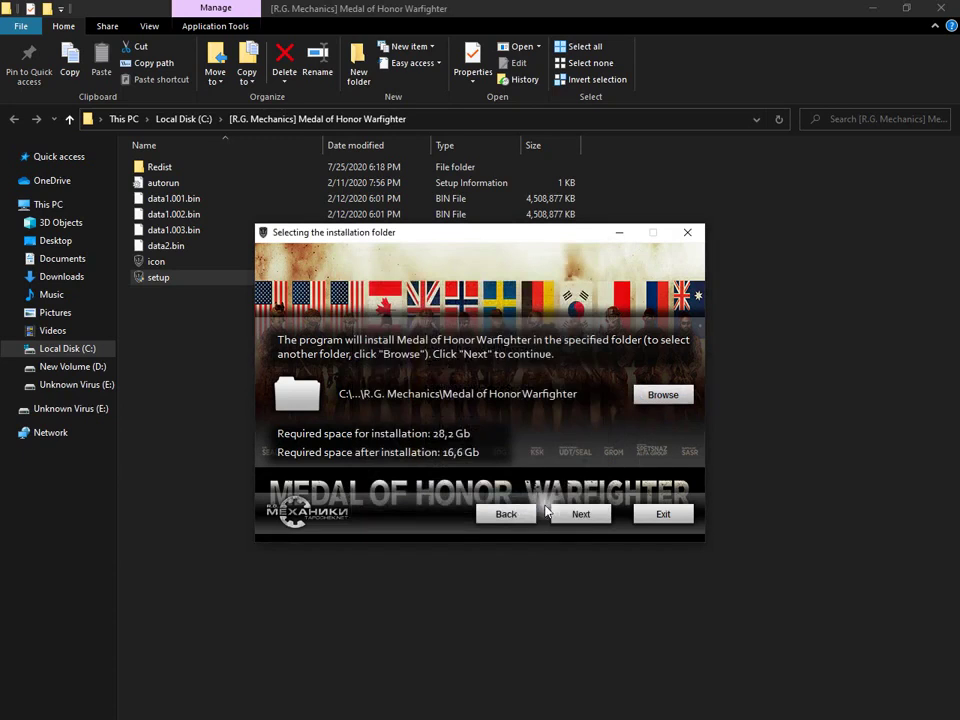
left_click(581, 513)
left_click(532, 432)
left_click(581, 513)
left_click(581, 513)
left_click(581, 513)
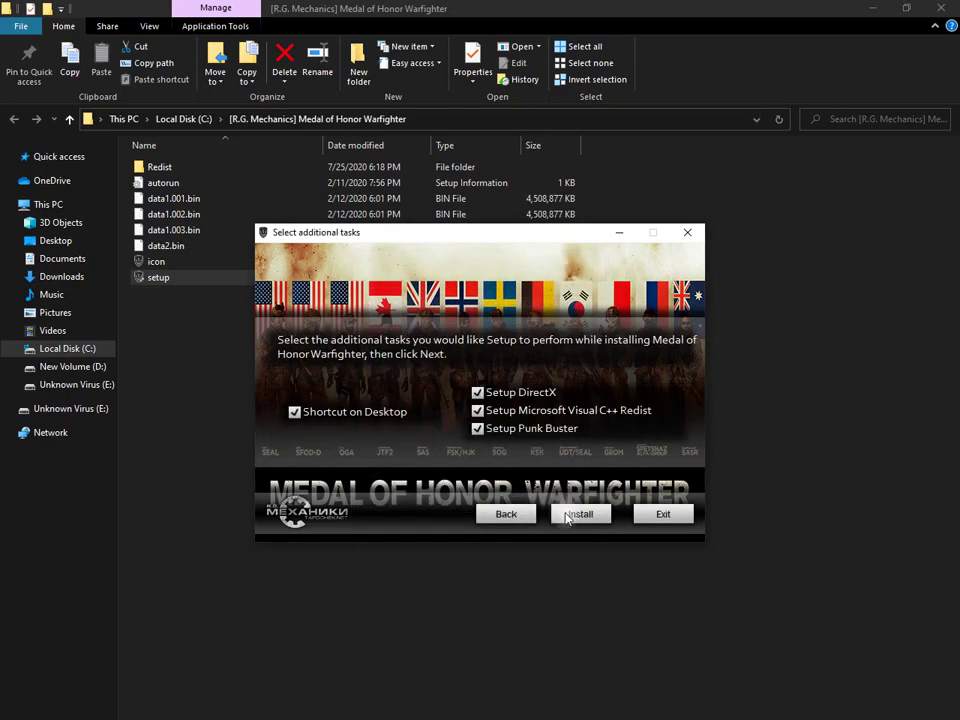
left_click(581, 513)
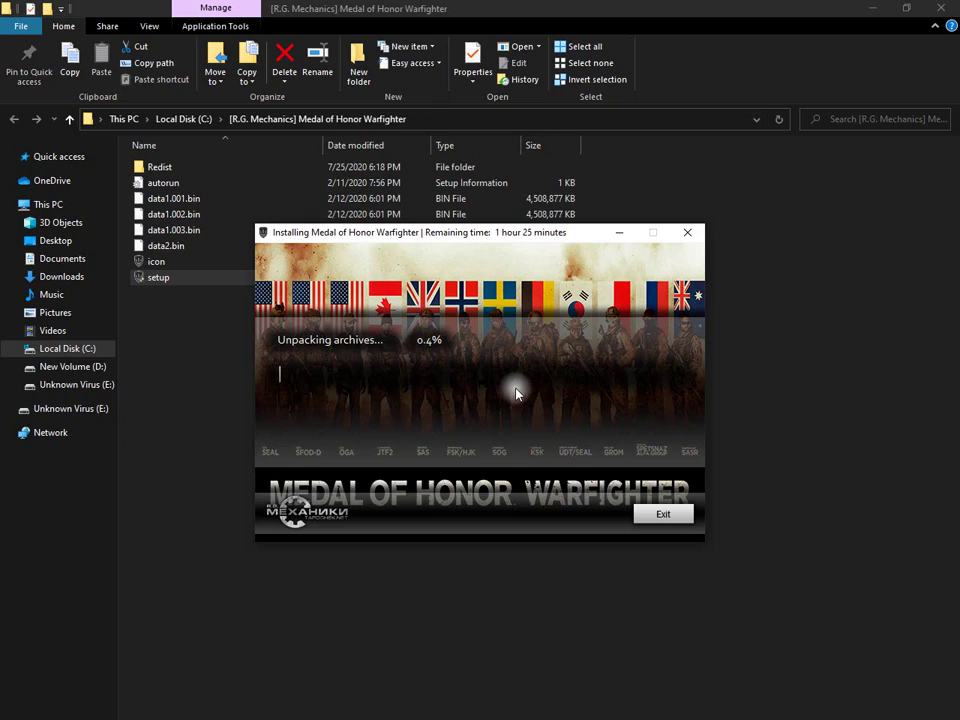